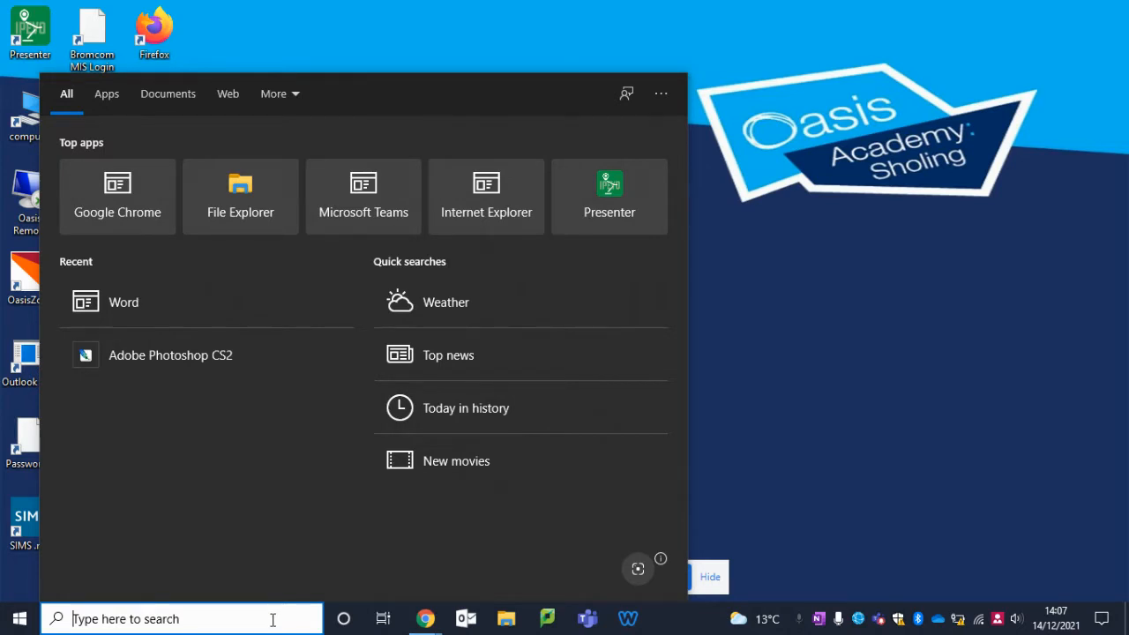
Step: Launch Adobe Photoshop CS2, decline registration and dismiss the startup dialogs
type("photo")
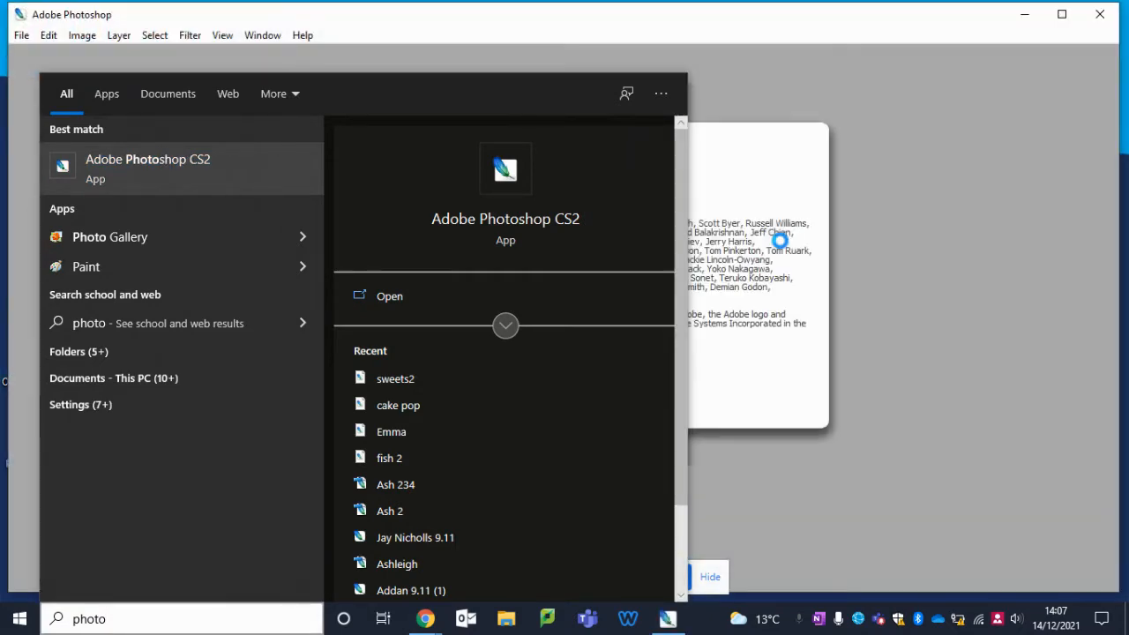
left_click(929, 232)
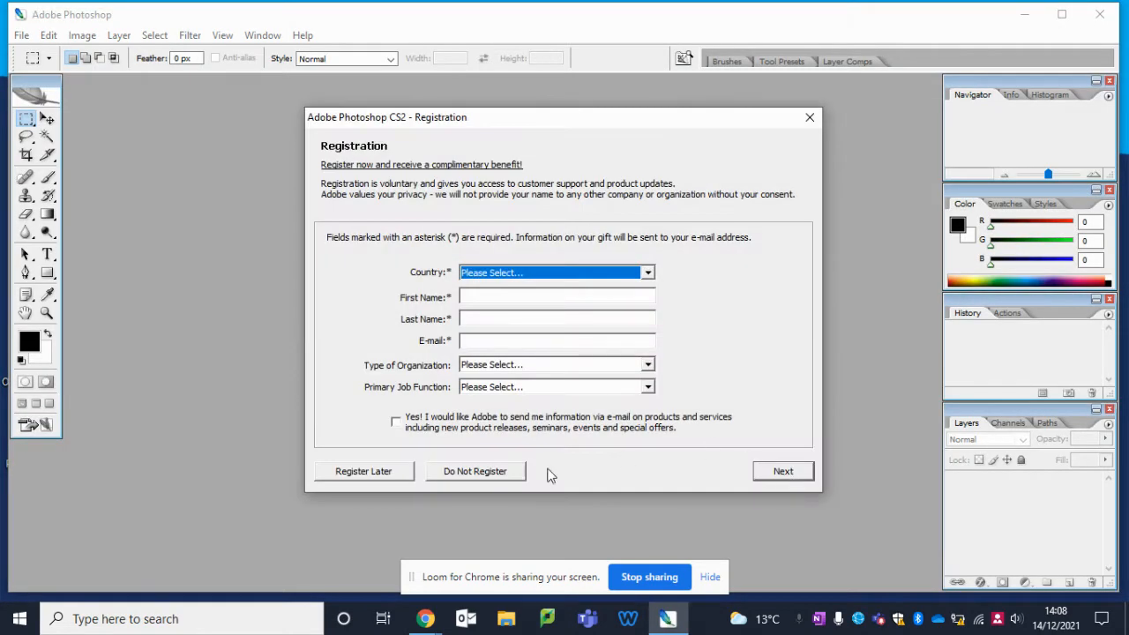
left_click(486, 470)
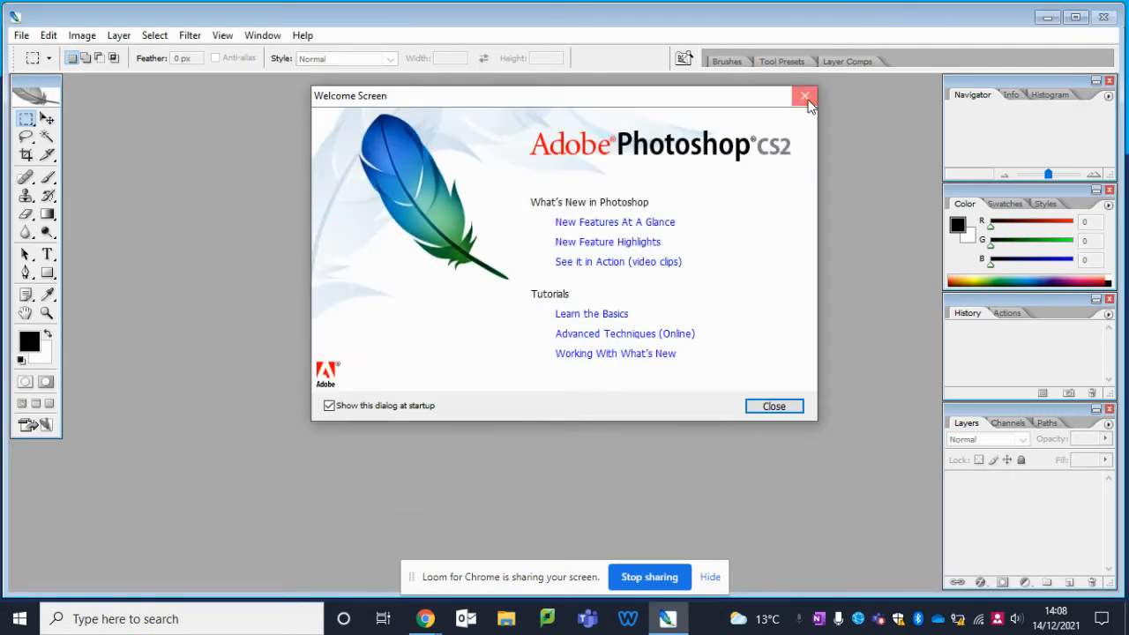
left_click(801, 97)
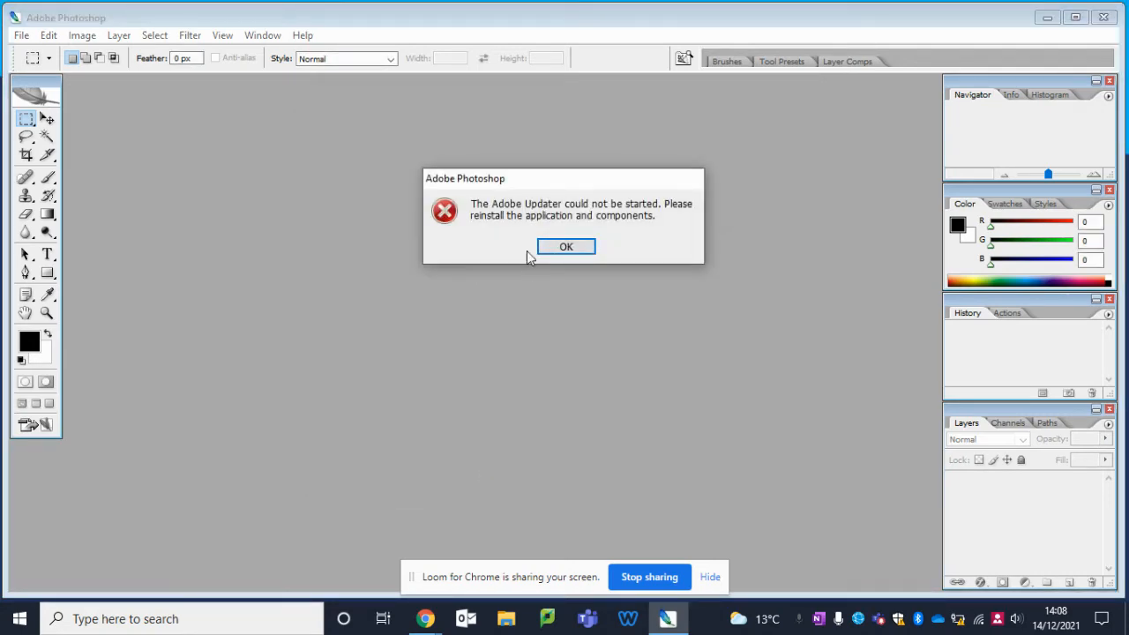
left_click(573, 250)
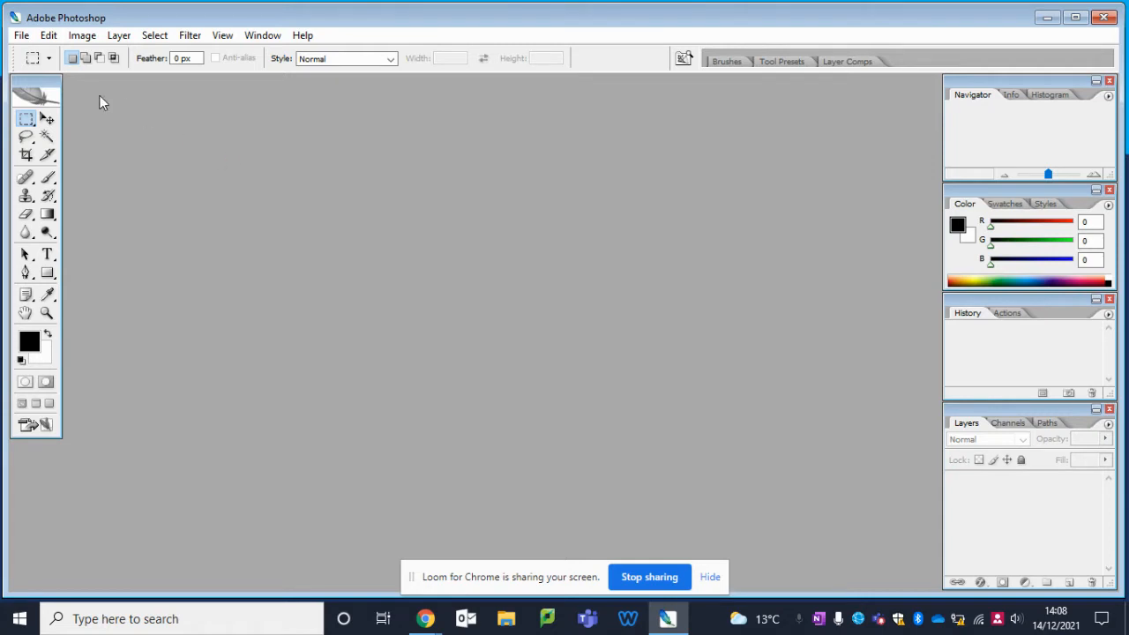
left_click(22, 36)
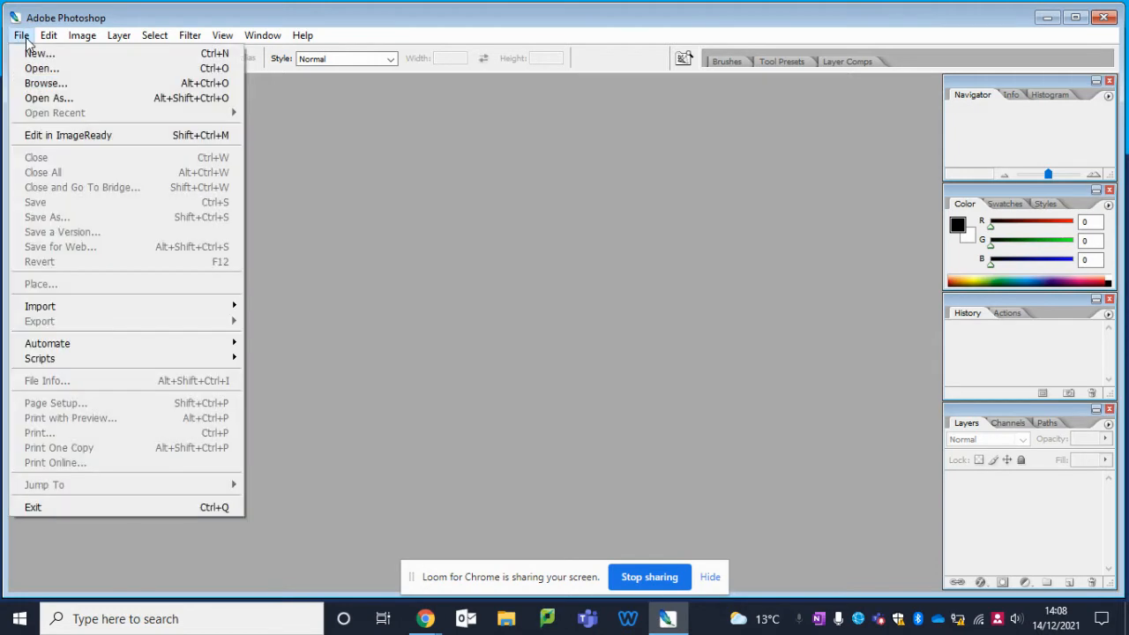
mouse_move(194, 348)
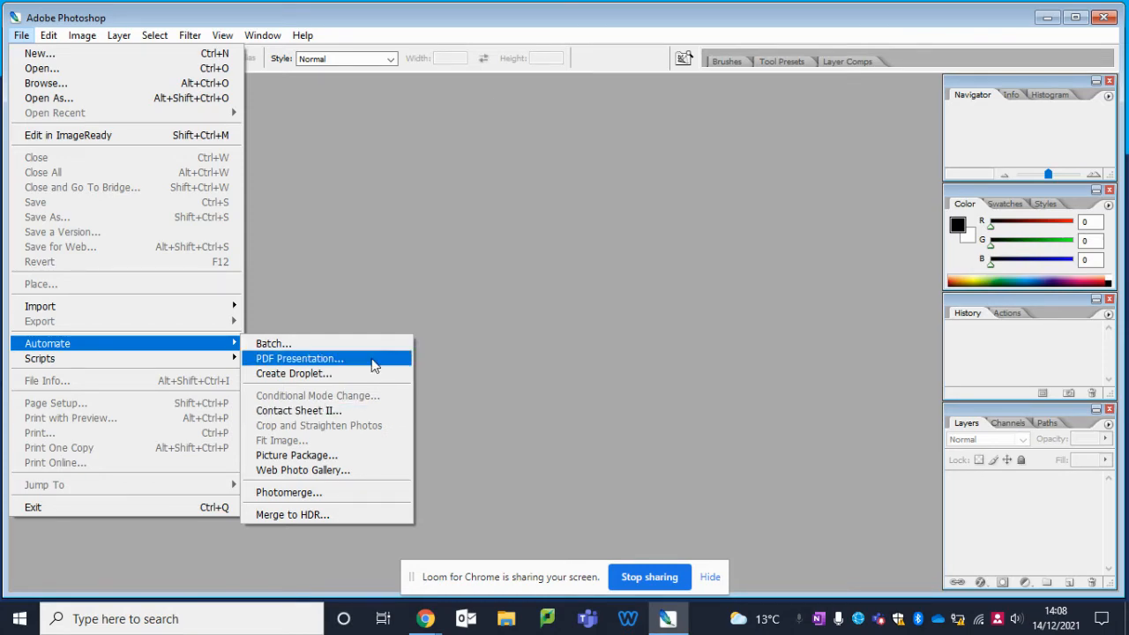
left_click(336, 358)
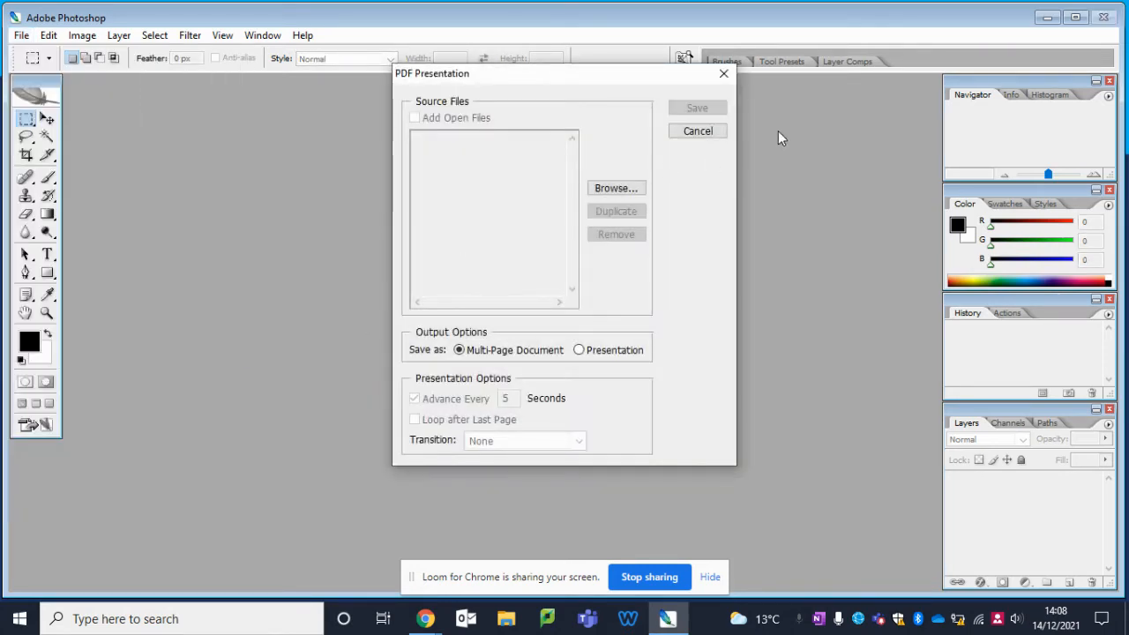
left_click(722, 136)
Step: Start the Contact Sheet II automation and open the folder browser for its source images
left_click(21, 35)
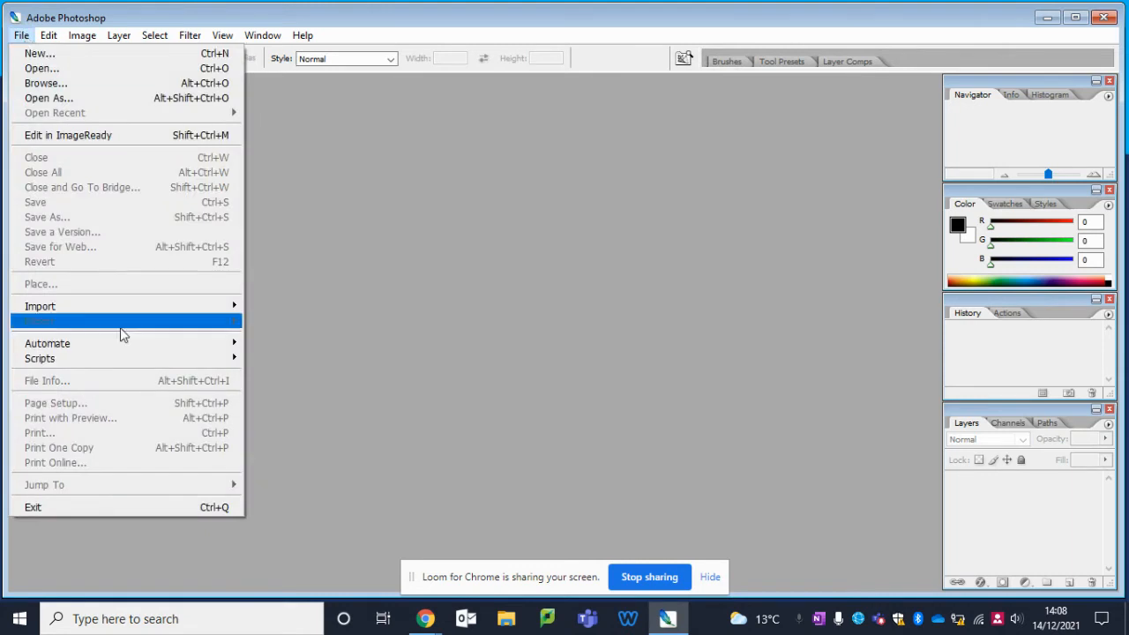
mouse_move(141, 347)
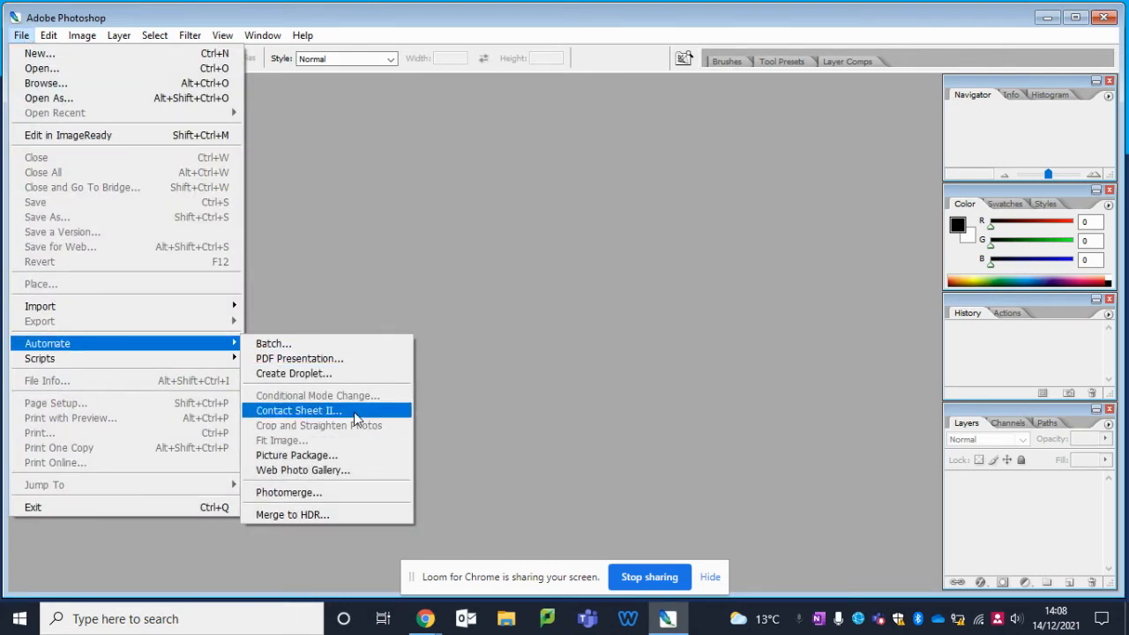
left_click(353, 412)
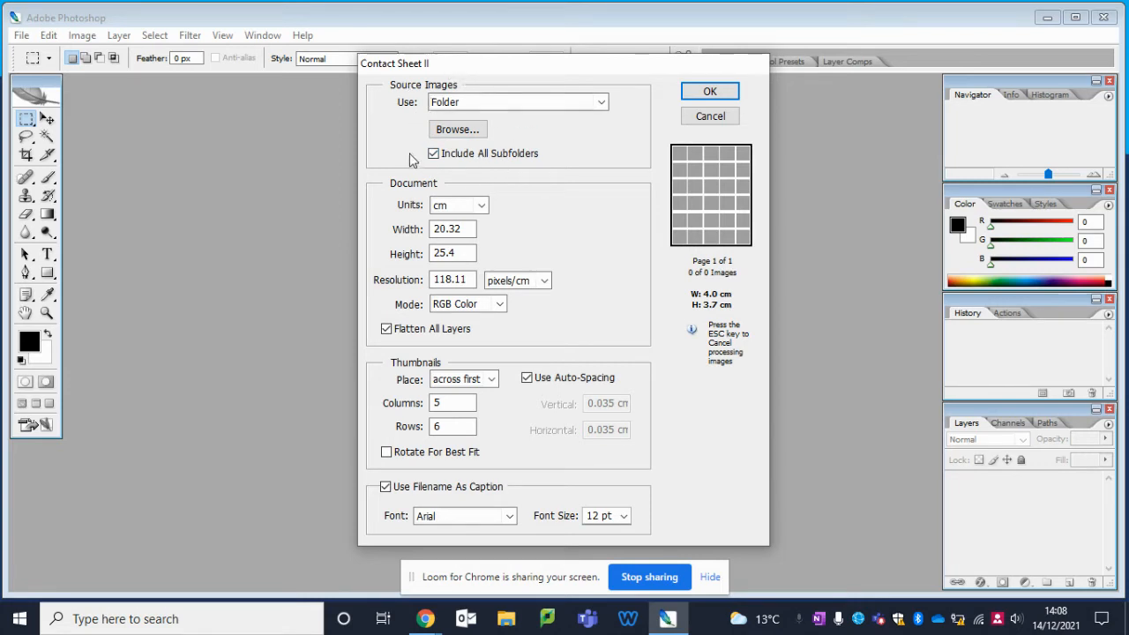
left_click(457, 129)
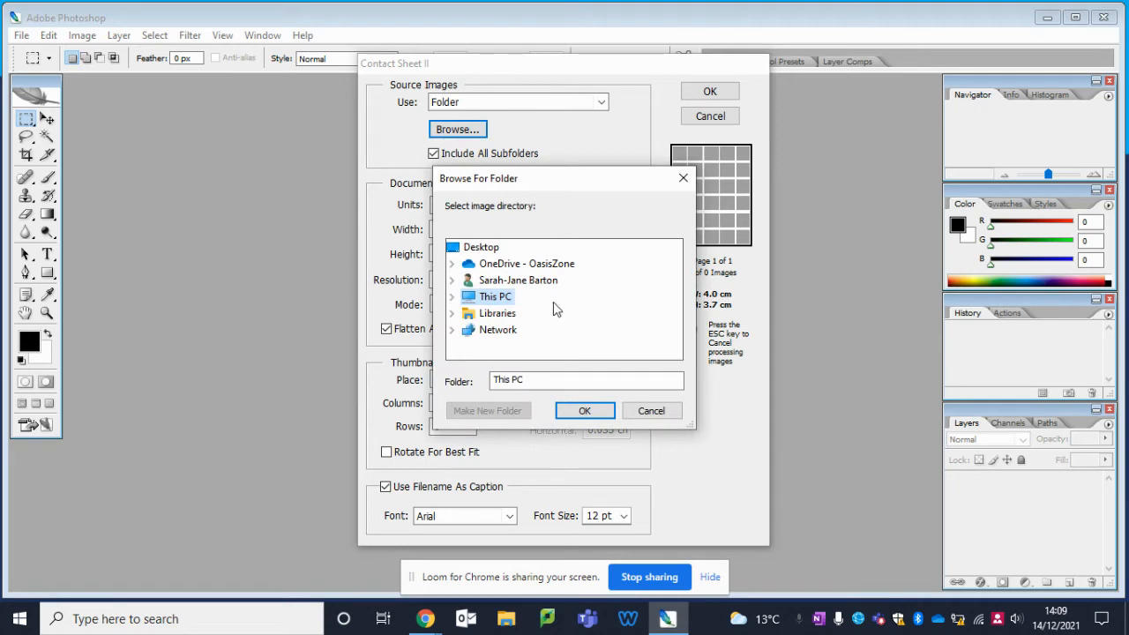
double_click(472, 298)
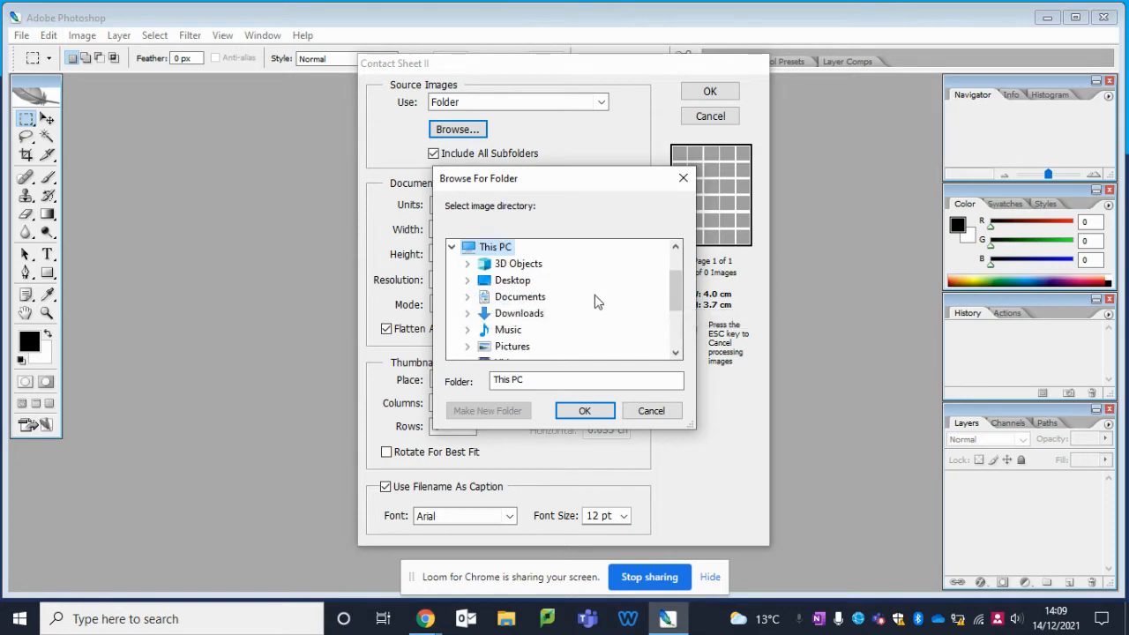
scroll(676, 291, "up", 1)
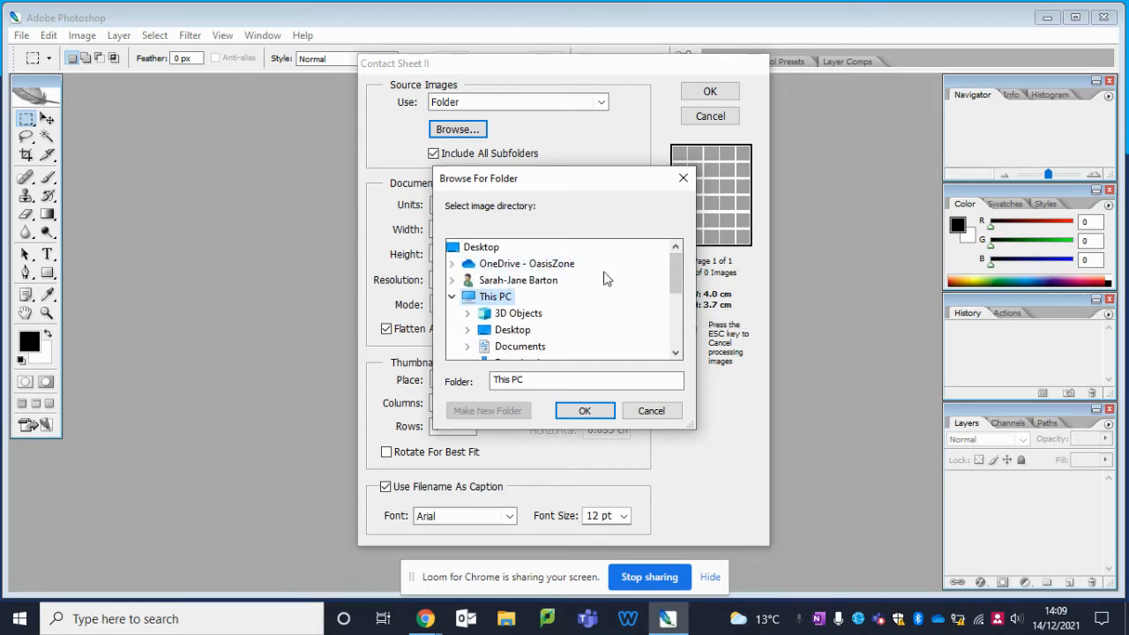
scroll(672, 285, "down", 1)
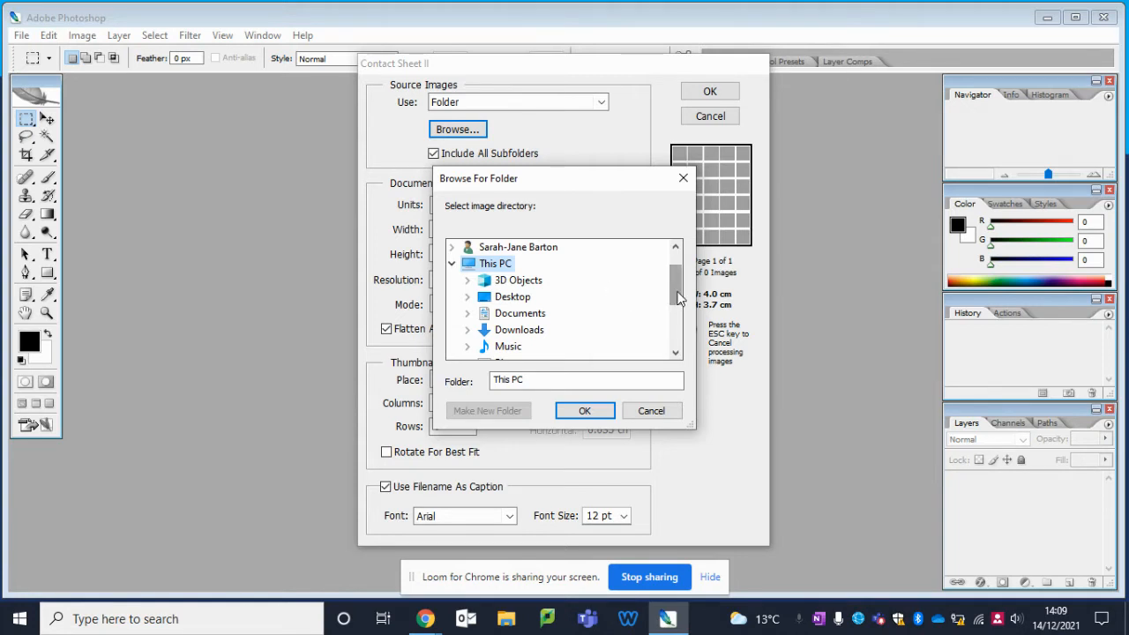
left_click_drag(678, 298, 675, 298)
left_click(451, 263)
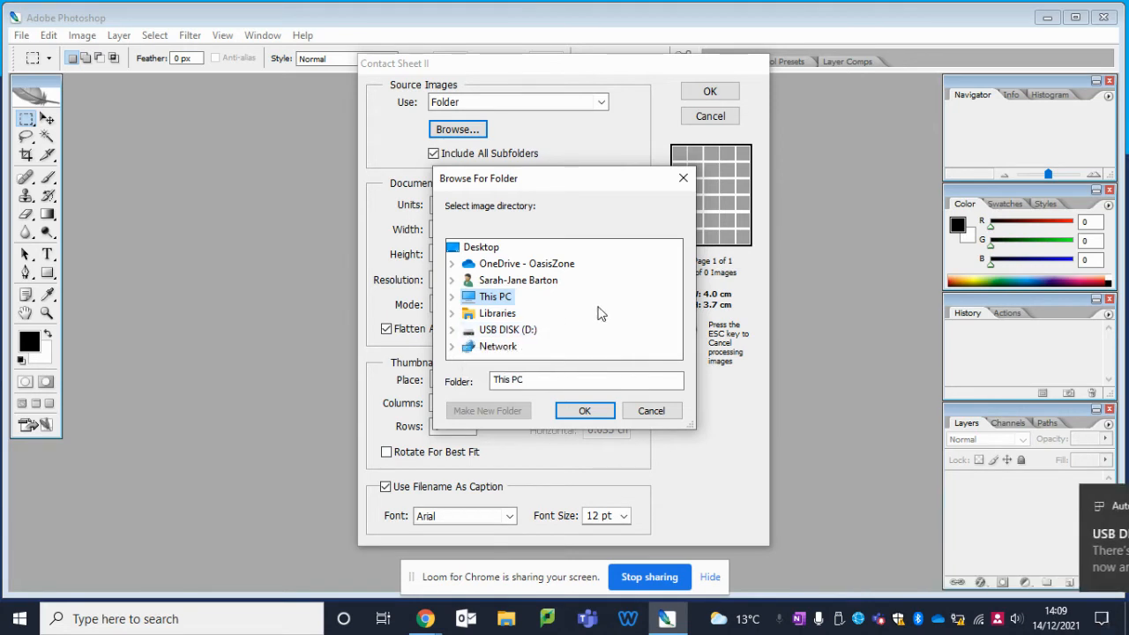
Step: Choose the Reflections folder inside This PC's Pictures folder as the source of the contact sheet images
right_click(483, 302)
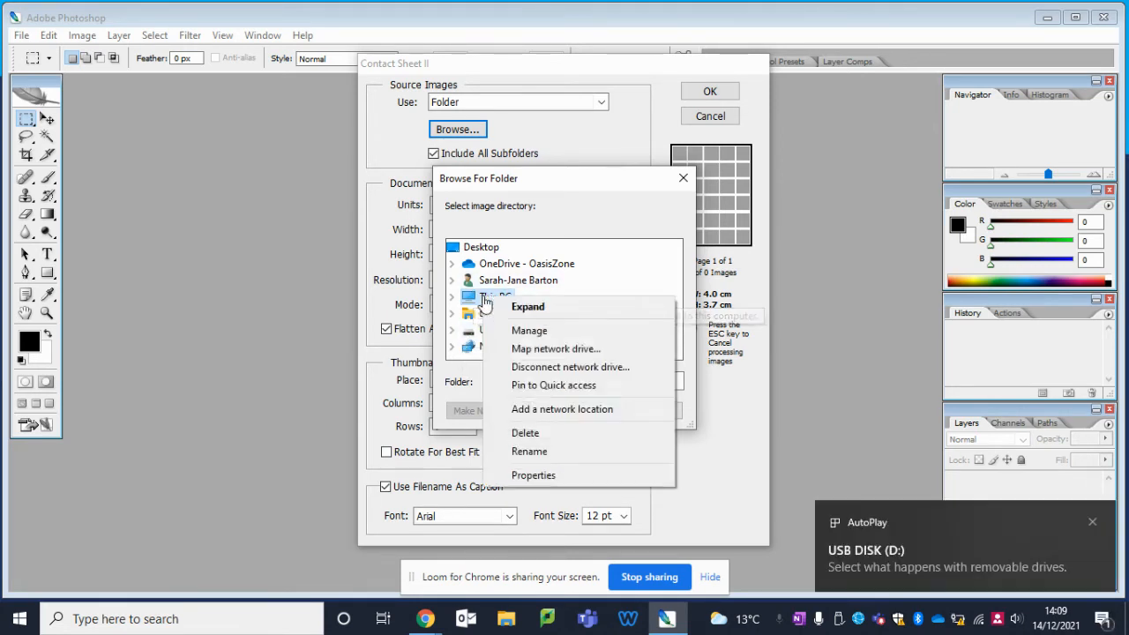
left_click(527, 306)
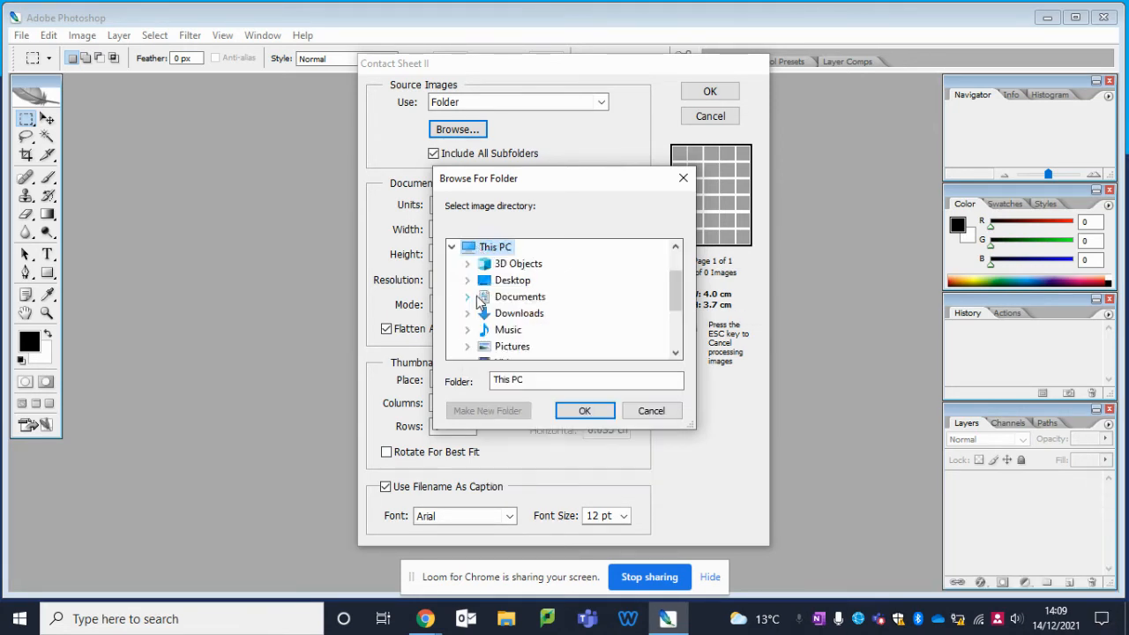
left_click(519, 348)
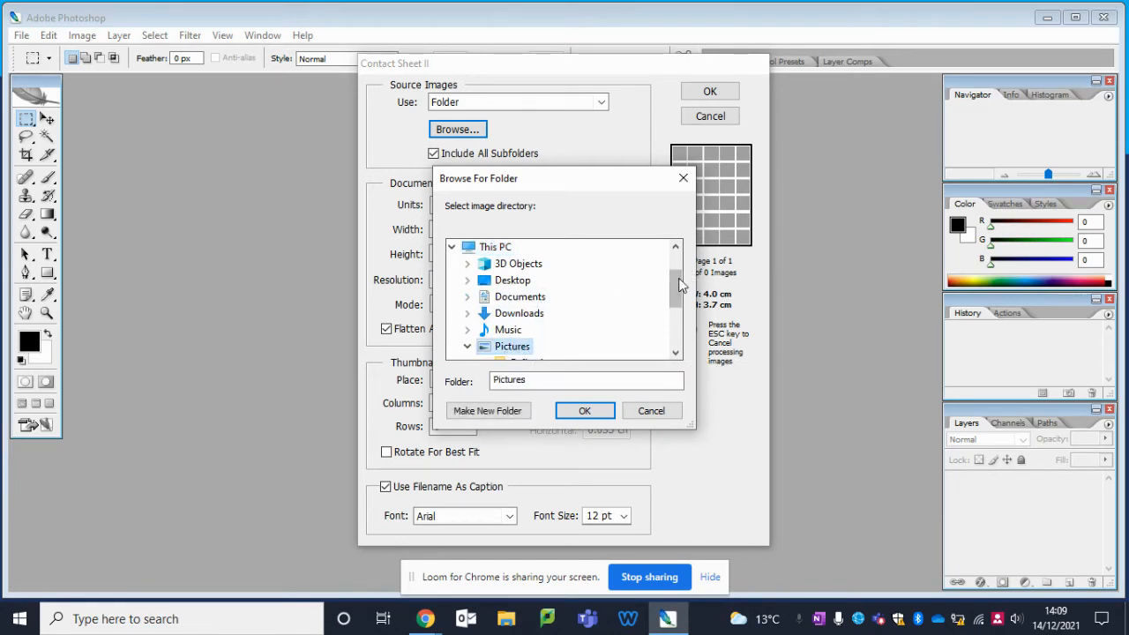
left_click_drag(675, 286, 677, 300)
left_click(535, 329)
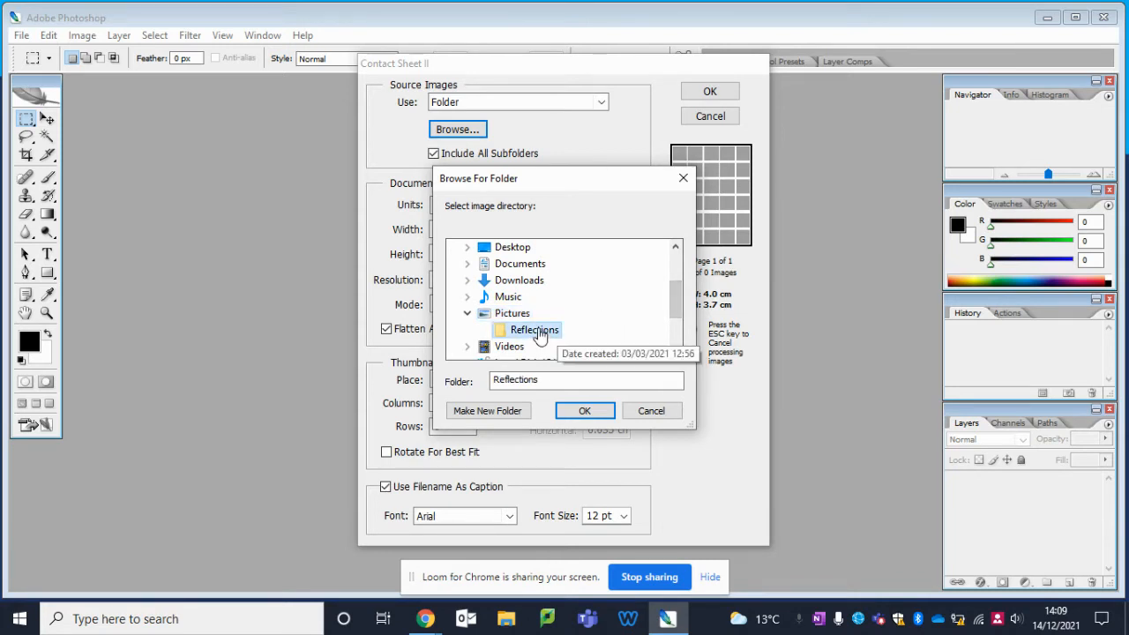
left_click(585, 412)
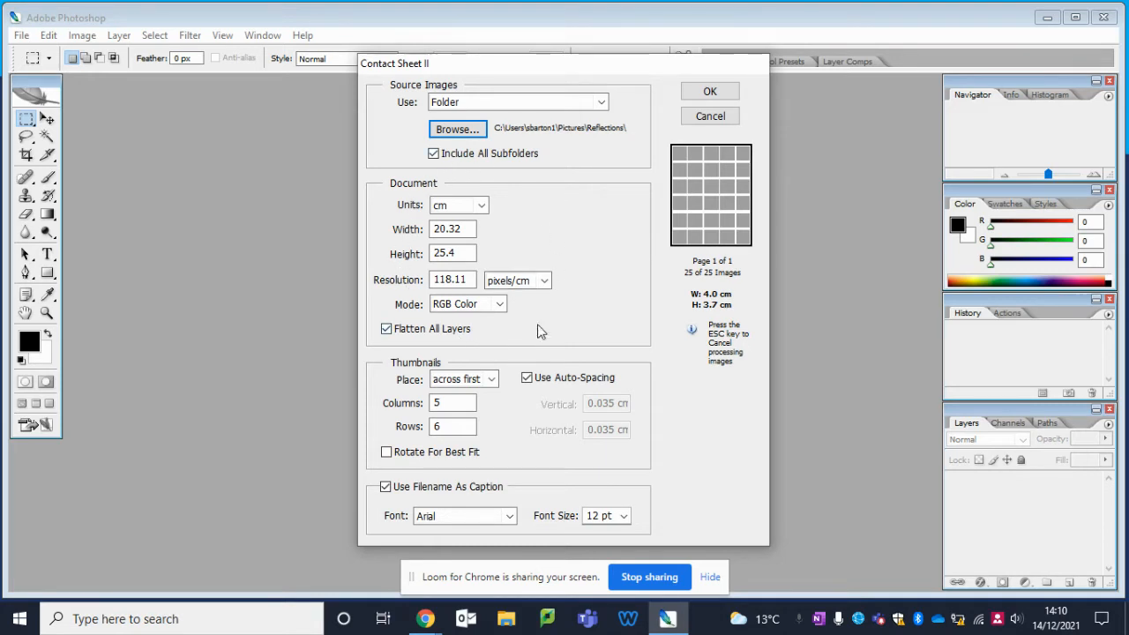
Step: Set the contact sheet document units to cm, with a width of 25 and a height of 25
left_click(457, 210)
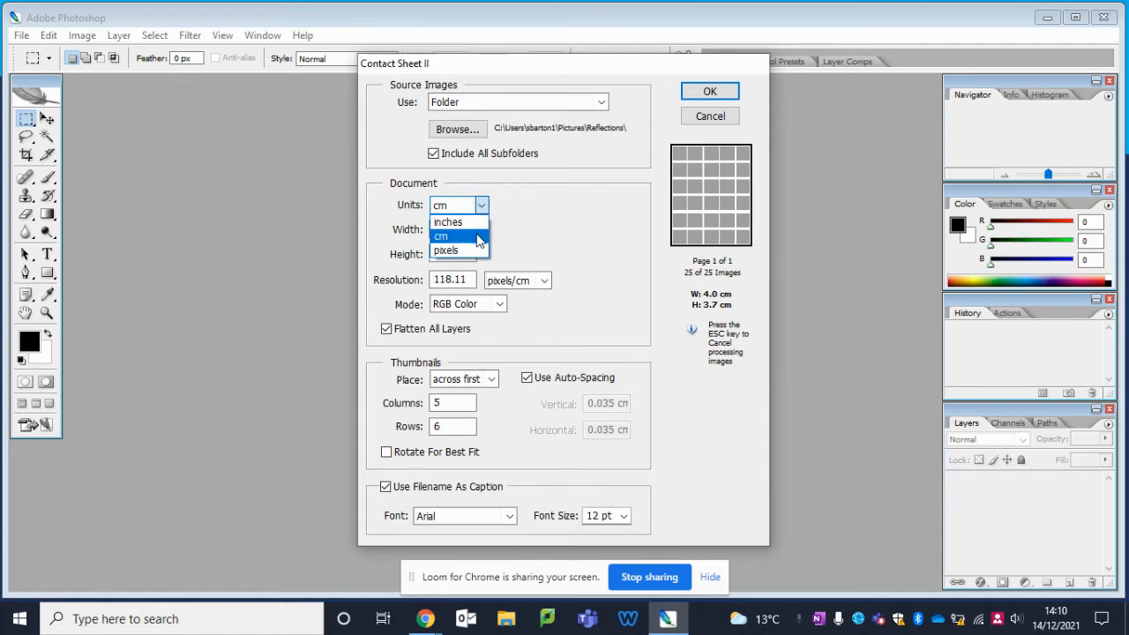
left_click(474, 237)
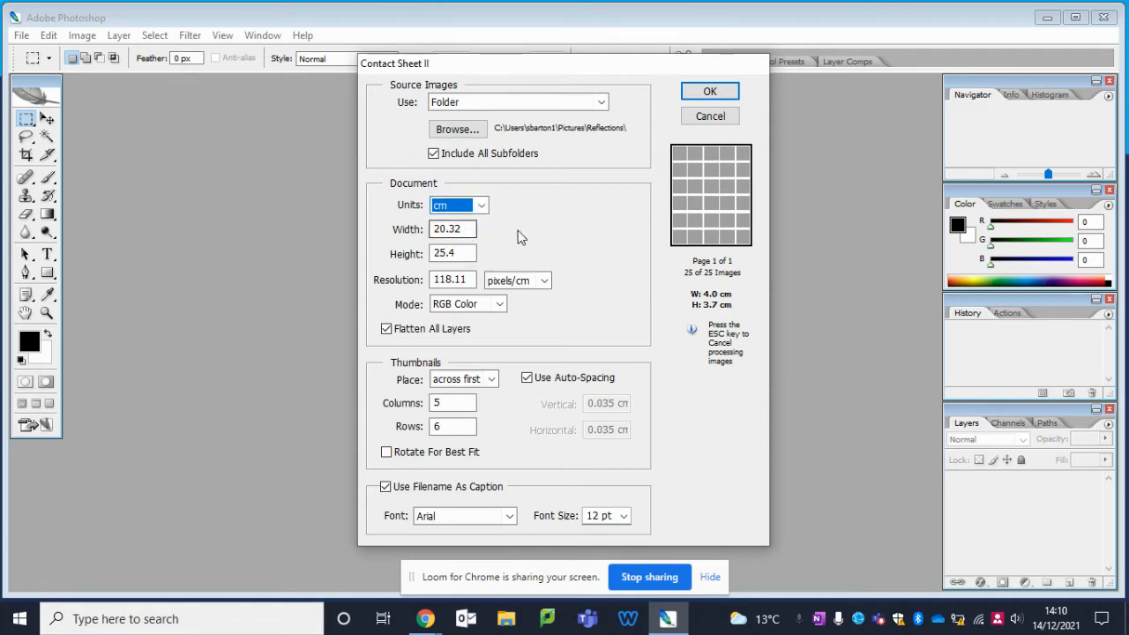
left_click(470, 228)
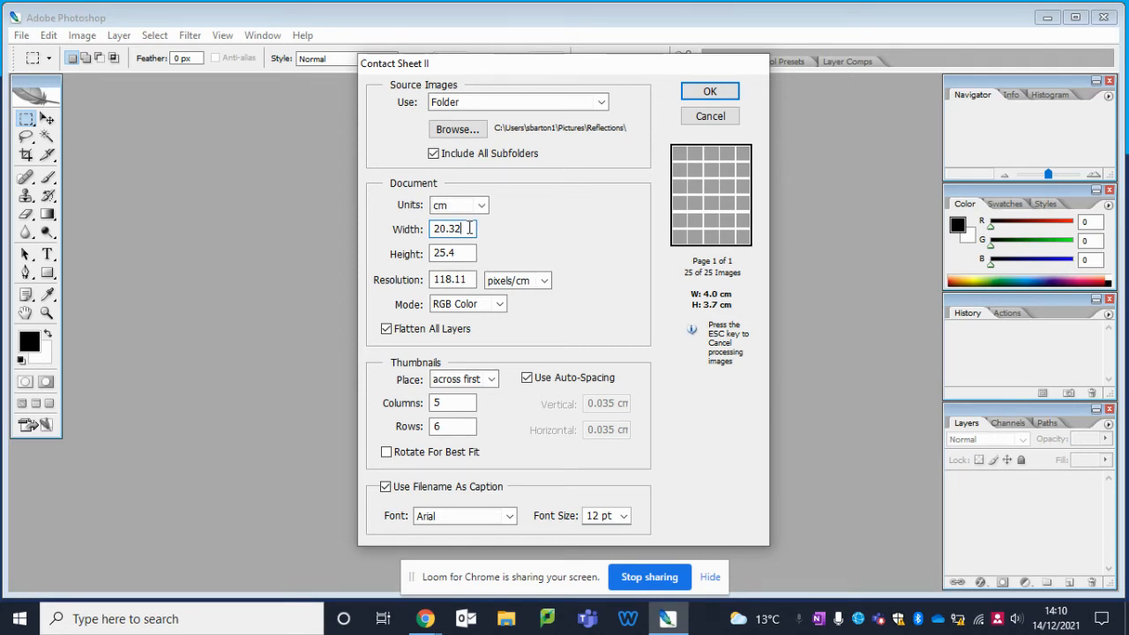
double_click(472, 229)
key("BackSpace")
type("25")
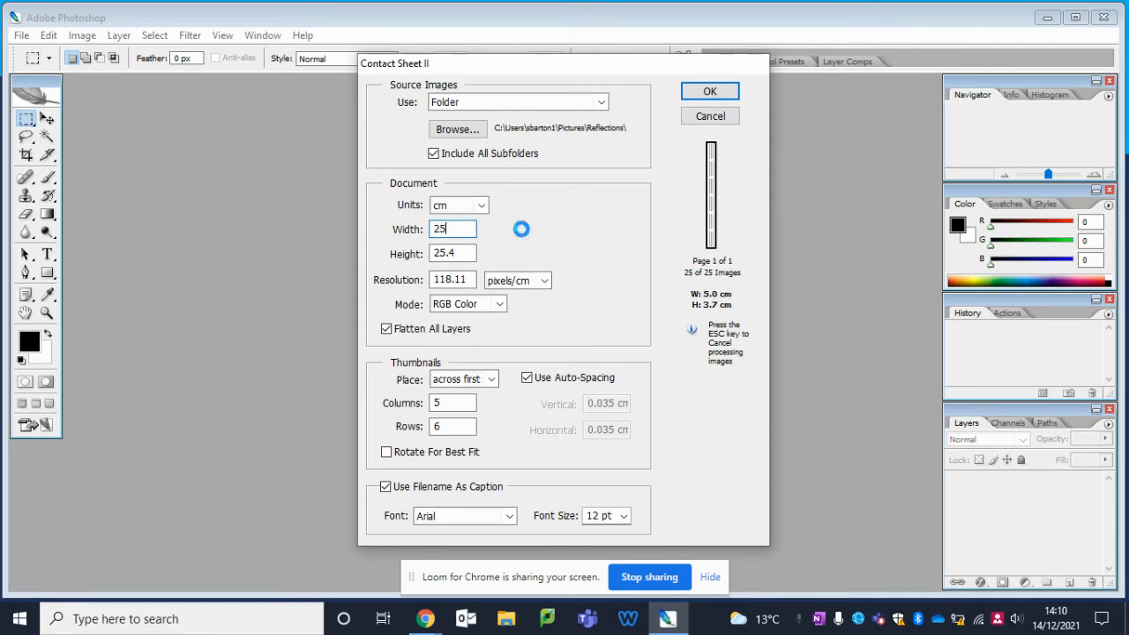
left_click(459, 255)
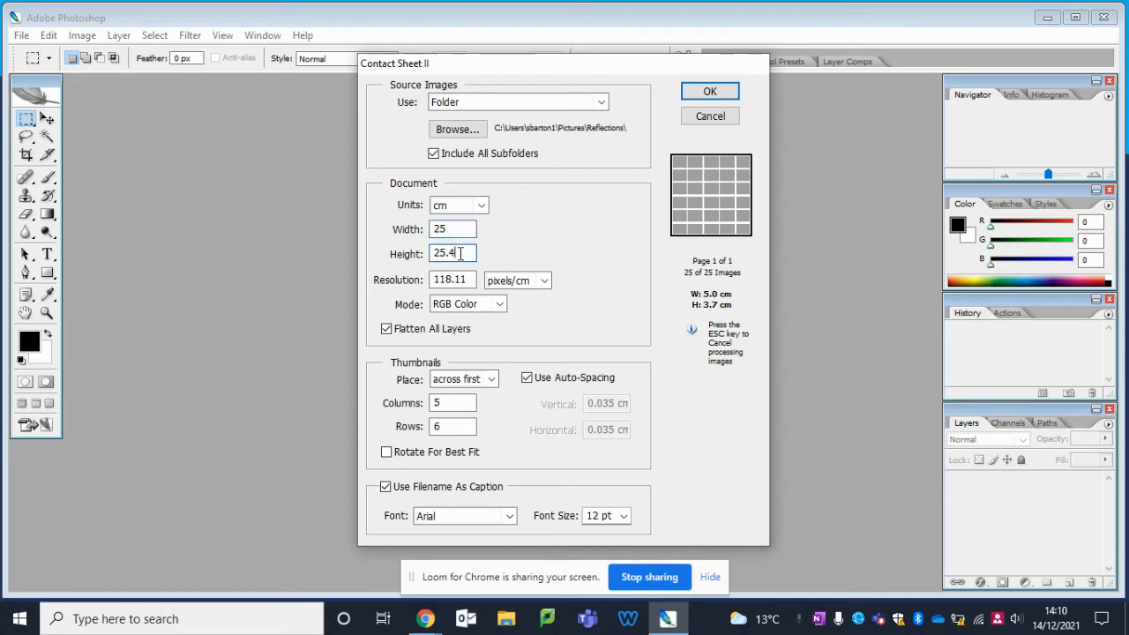
key("BackSpace")
key("BackSpace")
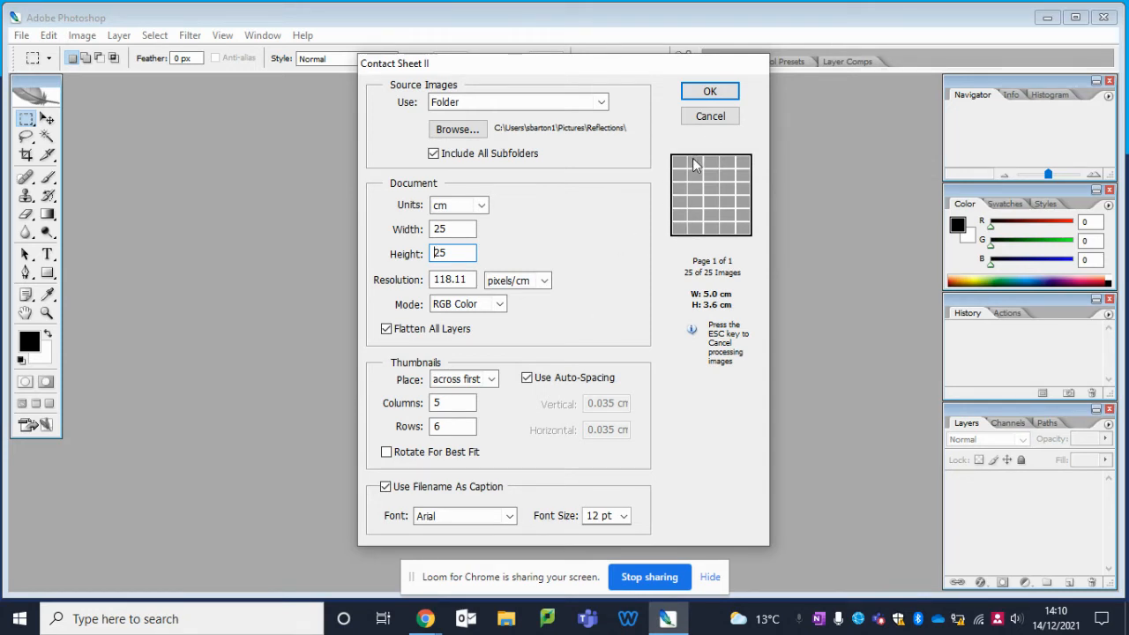
Step: Set the number of thumbnail rows to 5
left_click(450, 426)
key("BackSpace")
type("5")
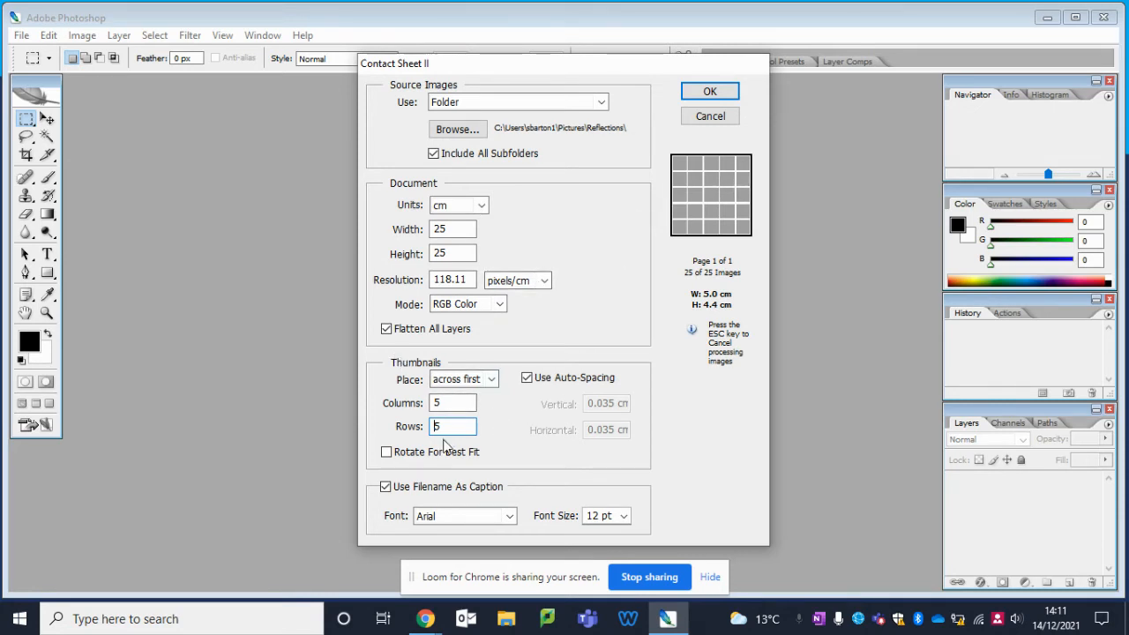
Step: Try a thumbnail layout of 4 columns by 4 rows
type("4")
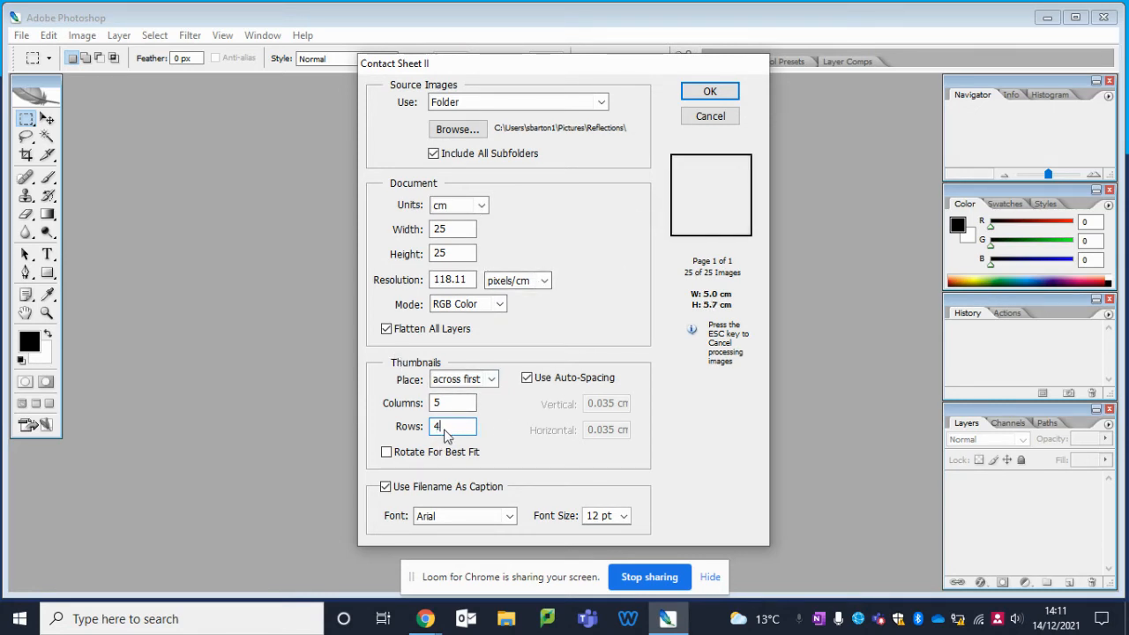
left_click(442, 402)
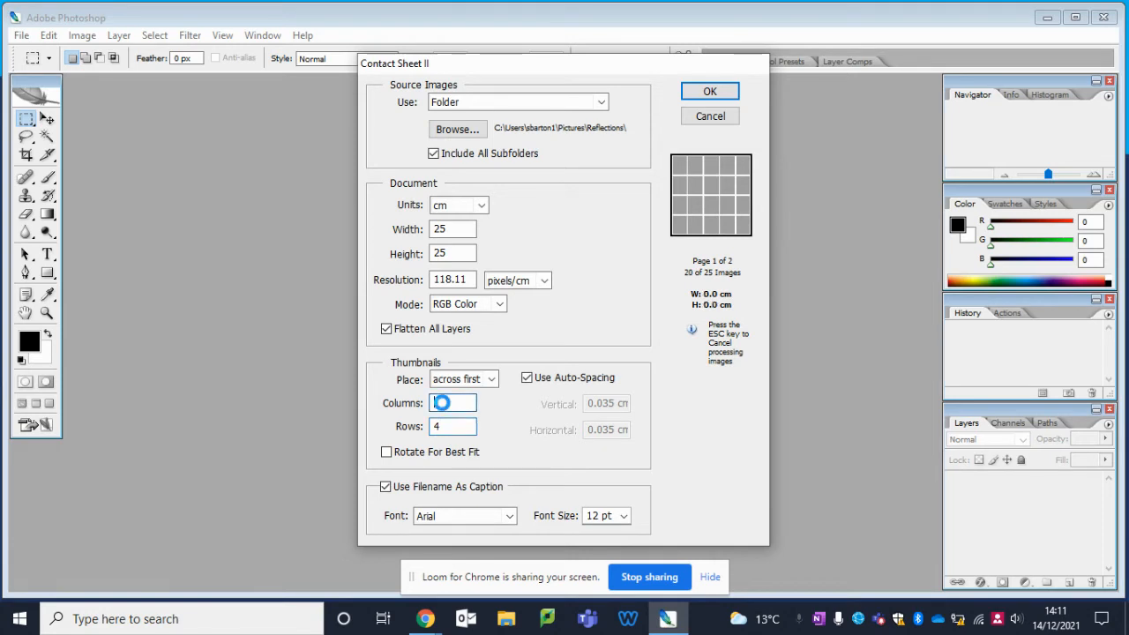
type("4")
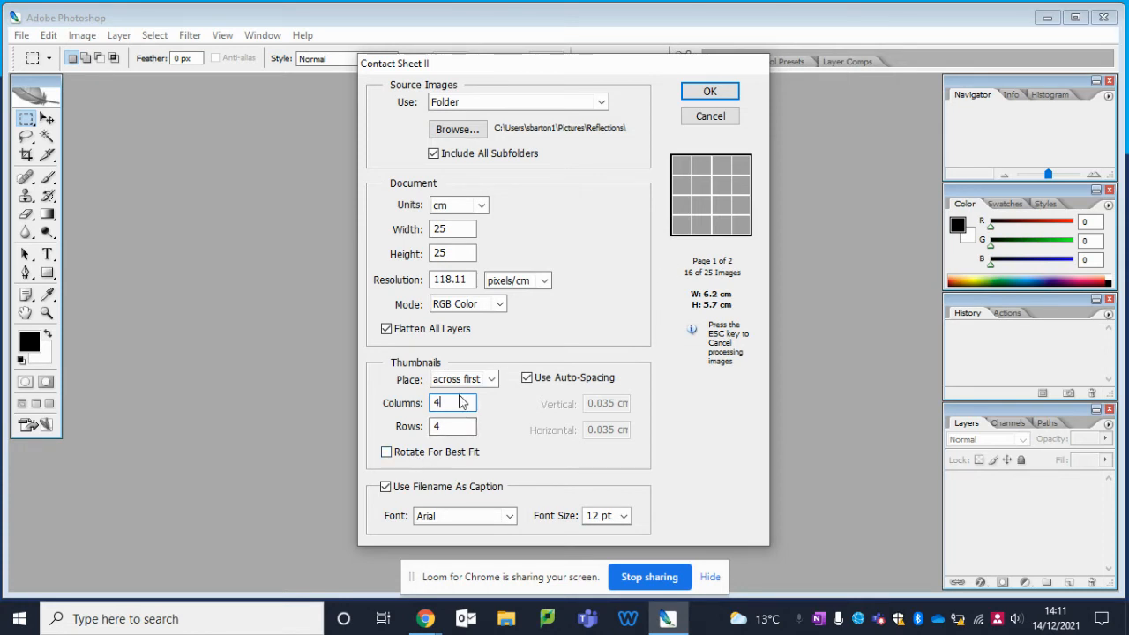
Step: Set the thumbnail layout to 5 columns and 5 rows and generate the contact sheet
key("BackSpace")
type("5")
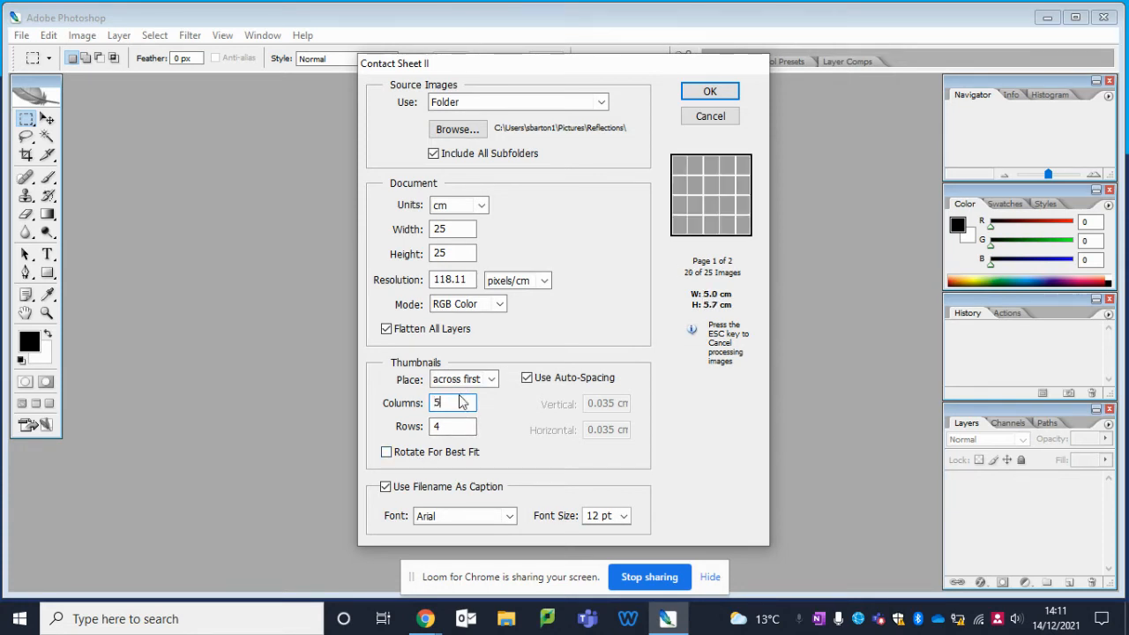
left_click(449, 428)
key("BackSpace")
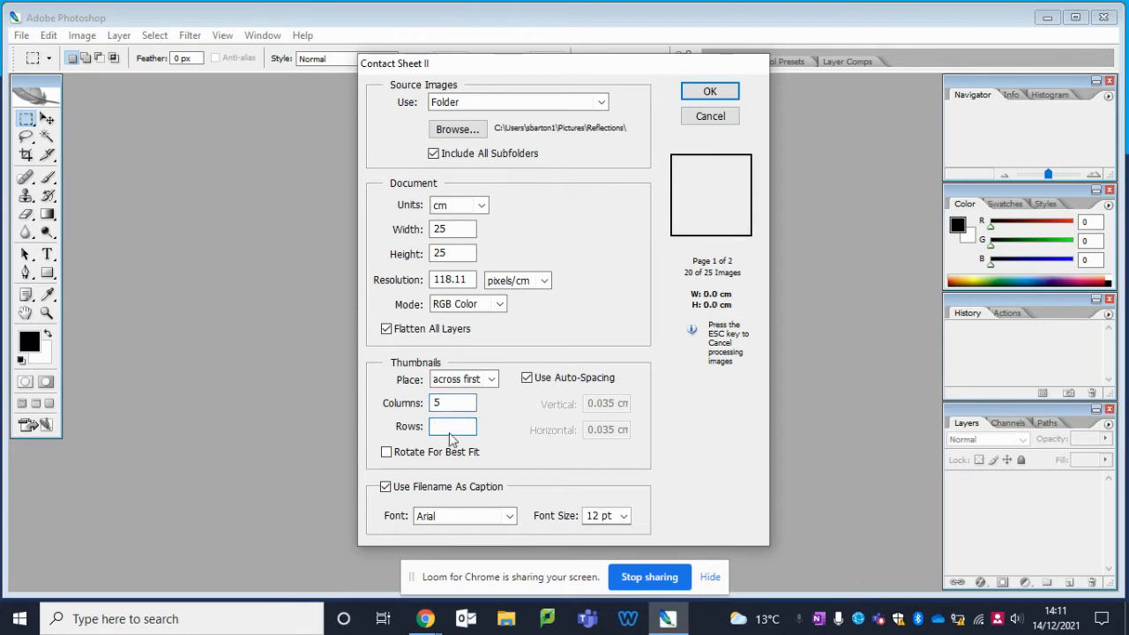
type("5")
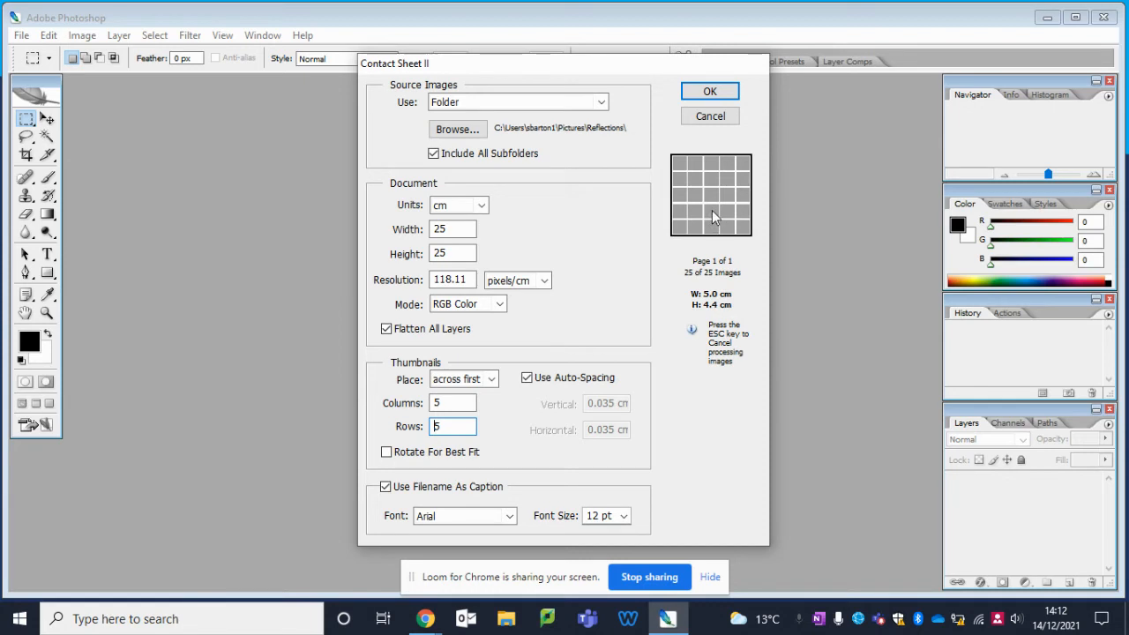
left_click(705, 91)
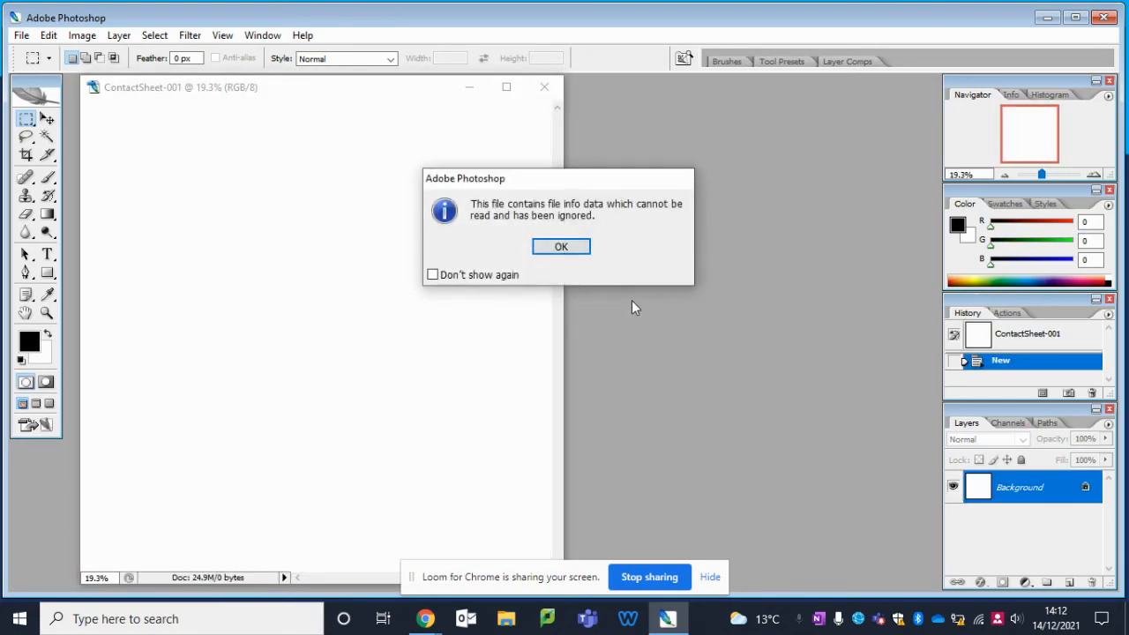
Step: Dismiss the file info notice and maximize the generated contact sheet's document window
left_click(561, 246)
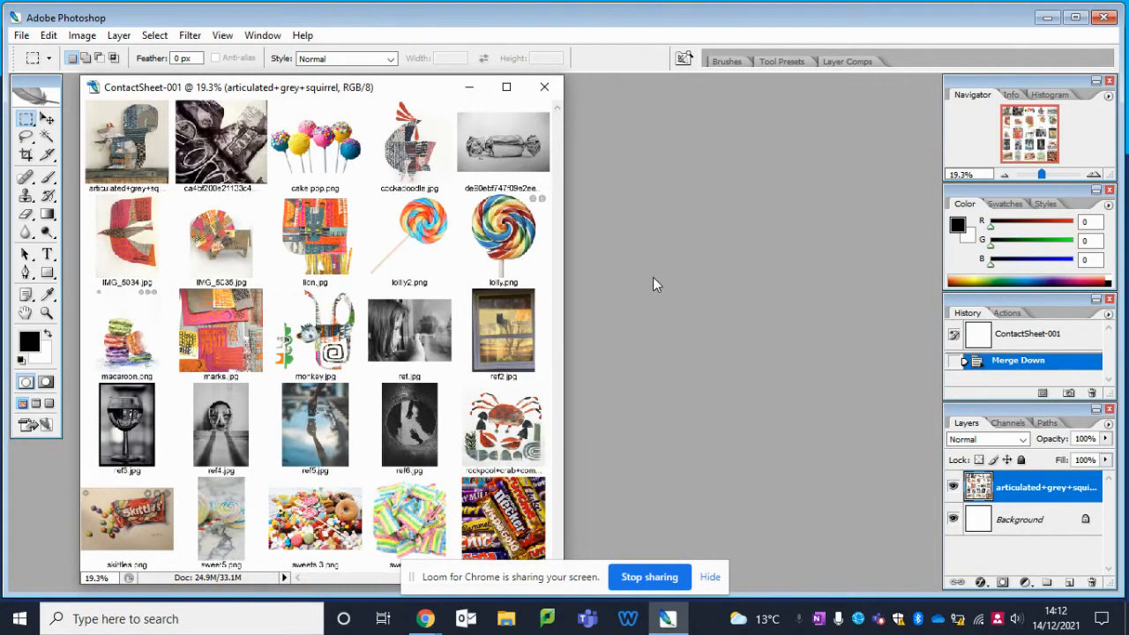
left_click(507, 87)
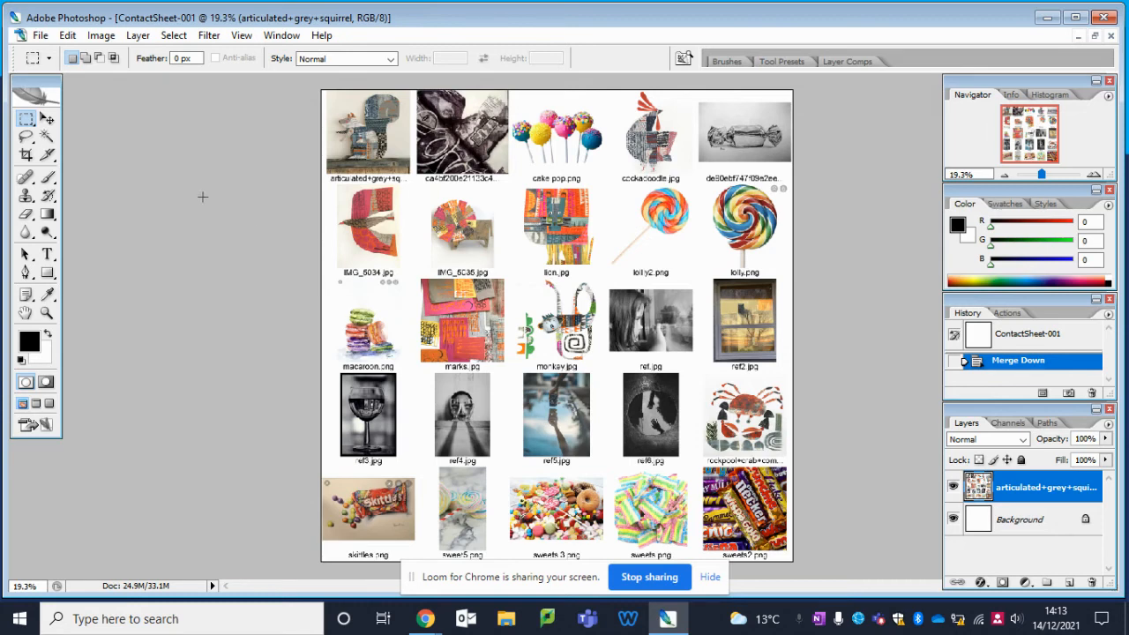
left_click(39, 36)
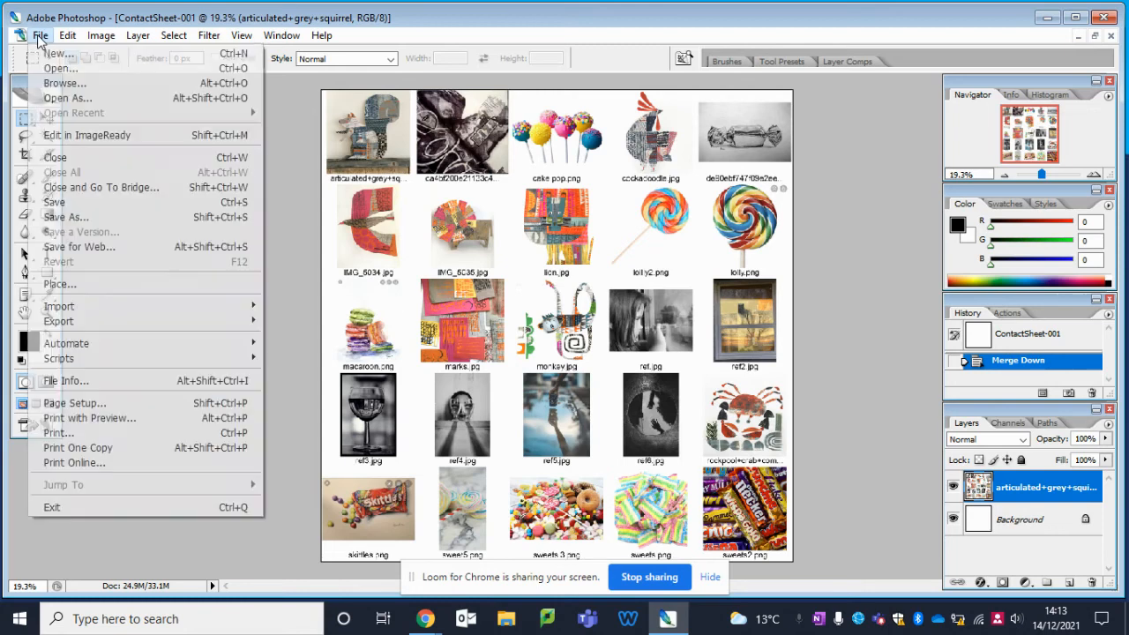
left_click(162, 216)
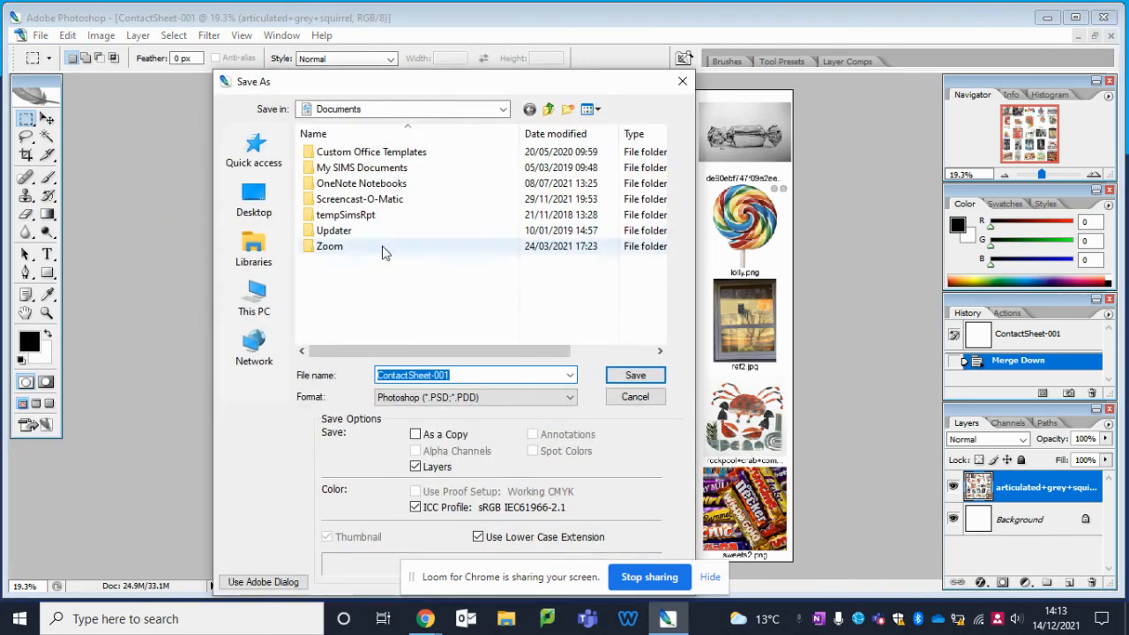
left_click(260, 205)
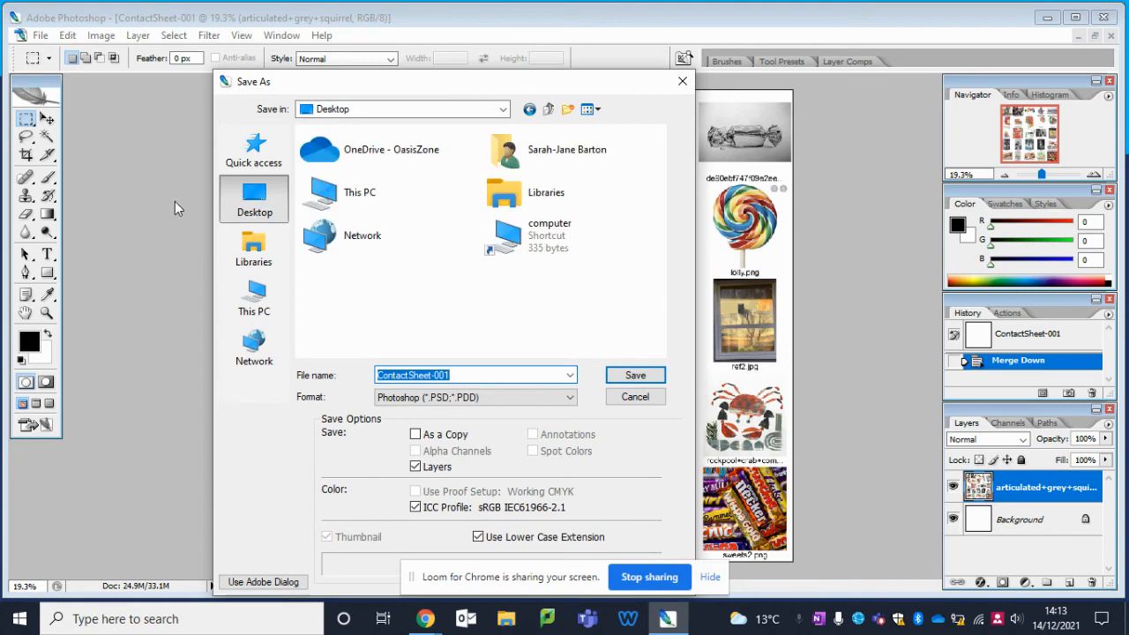
left_click(682, 80)
Step: Start saving a copy in OneDrive - OasisZone under Art @ Oasis Sholing, GCSE Photography, 10D1 Photography, in the To Print 10D1 Photography folder
left_click(40, 35)
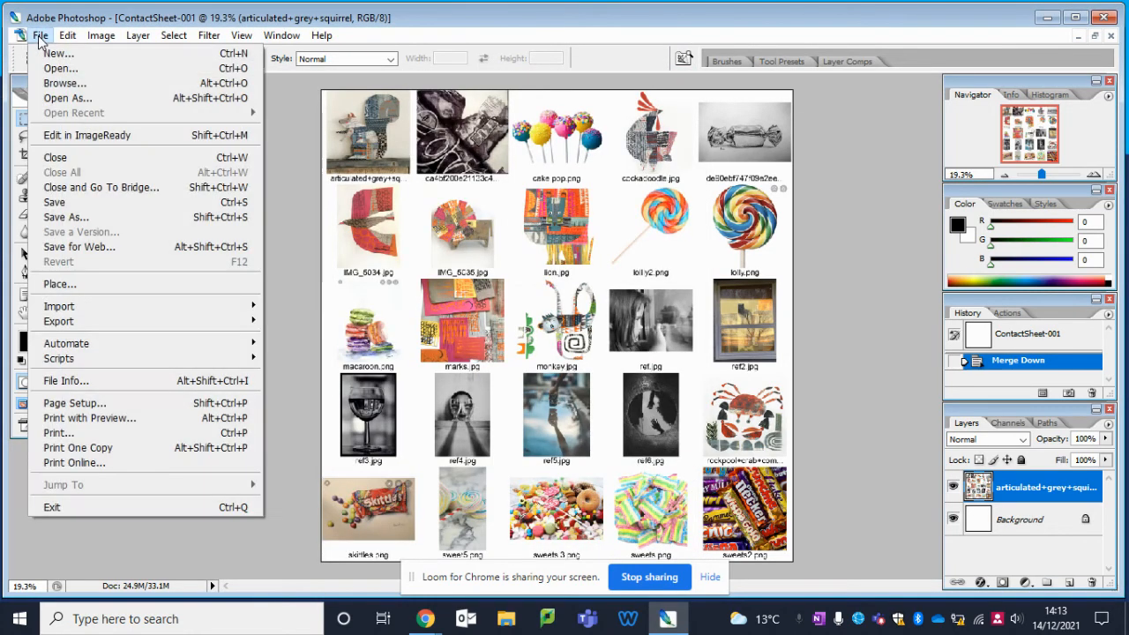
left_click(130, 217)
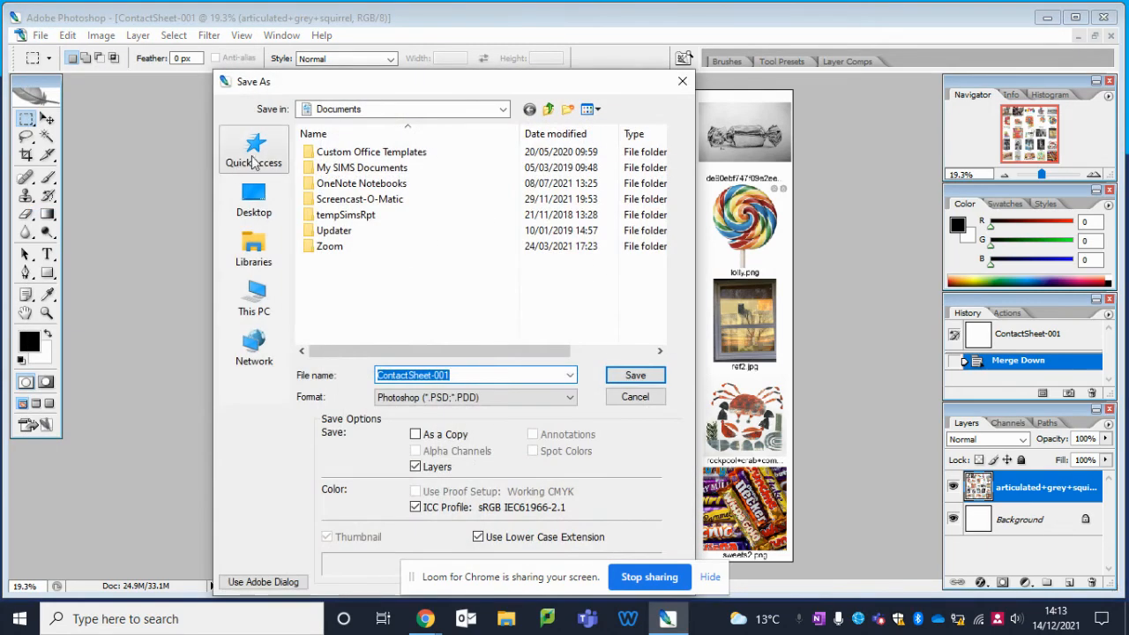
left_click(254, 203)
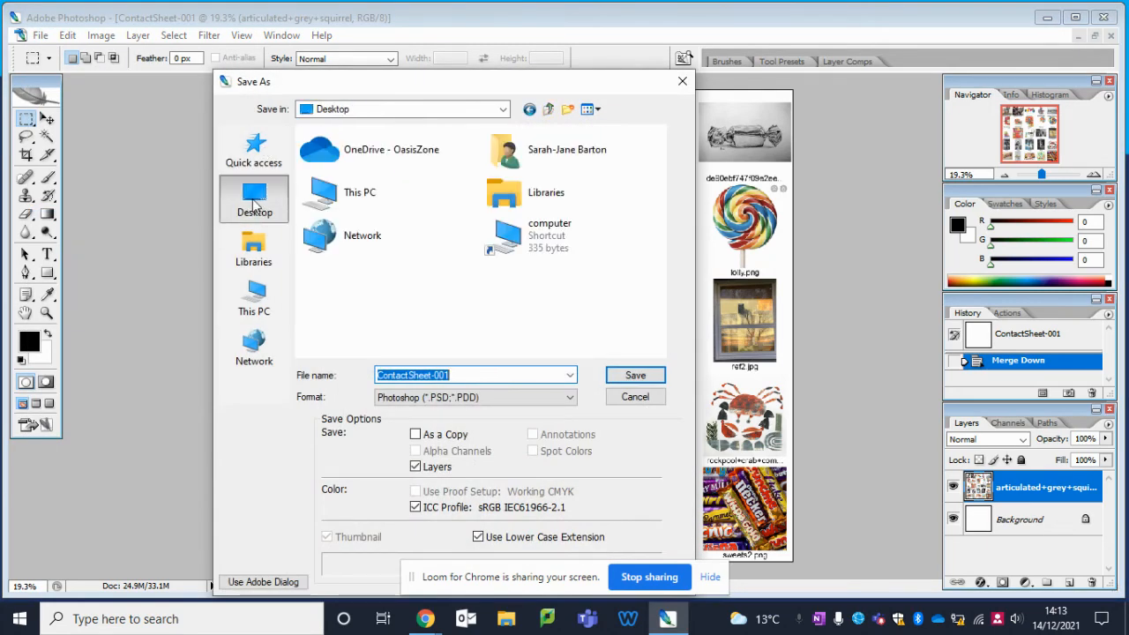
double_click(373, 151)
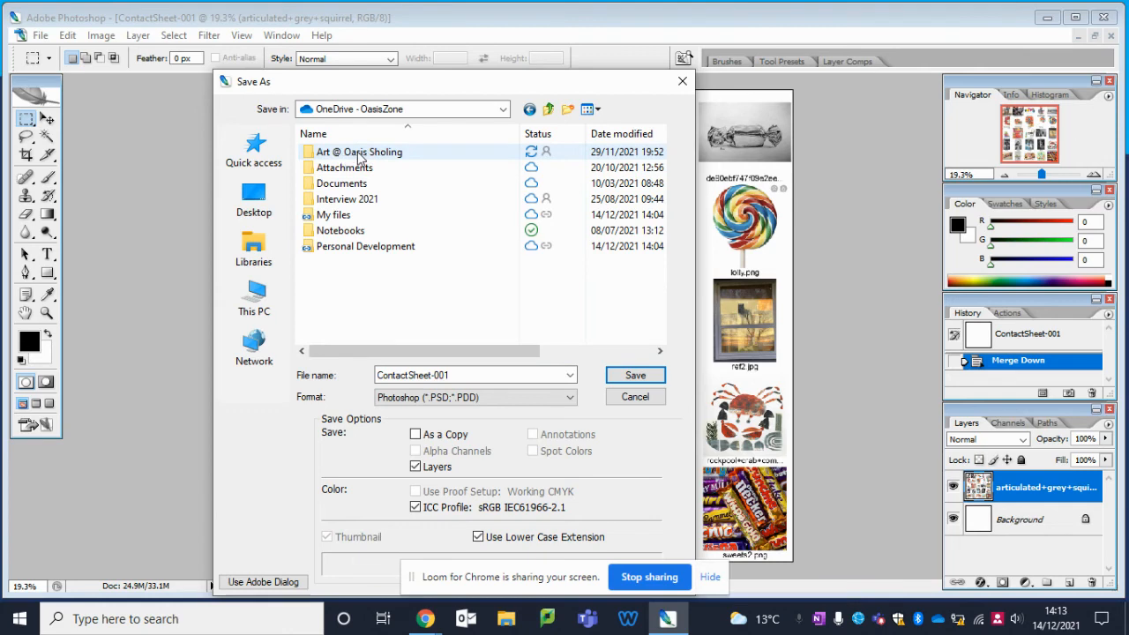
double_click(358, 152)
scroll(420, 227, "down", 1)
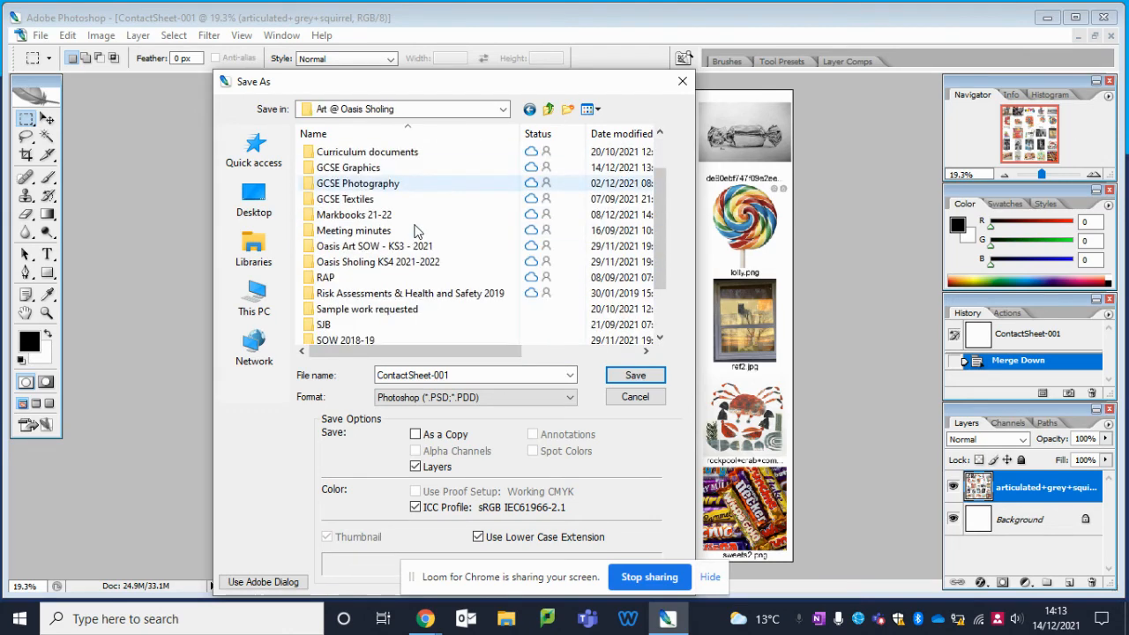
double_click(358, 185)
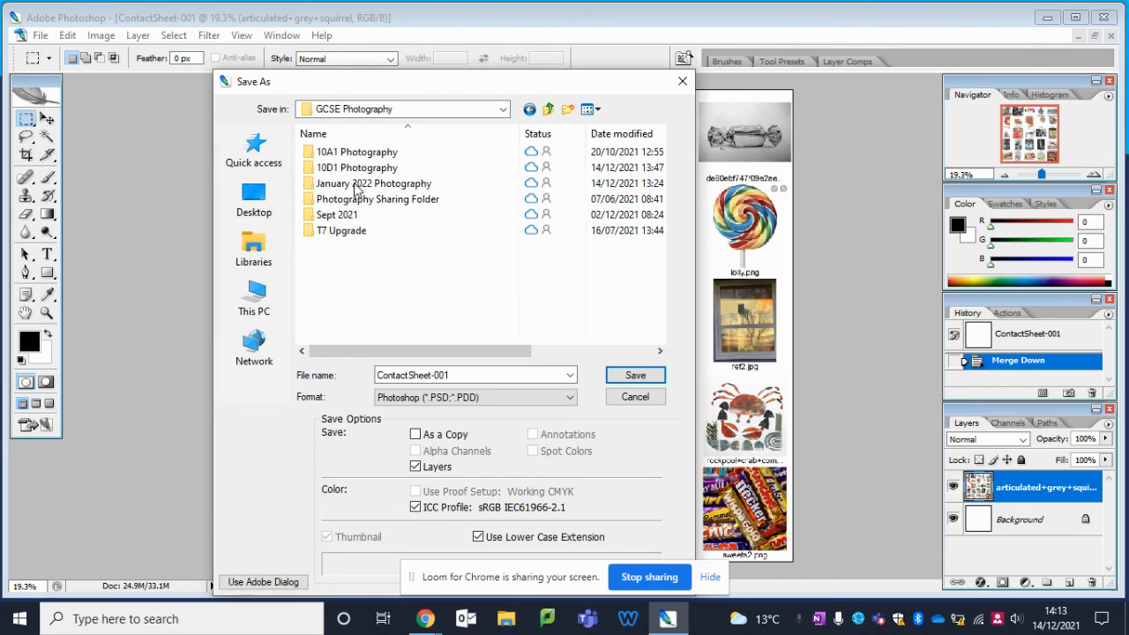
double_click(382, 167)
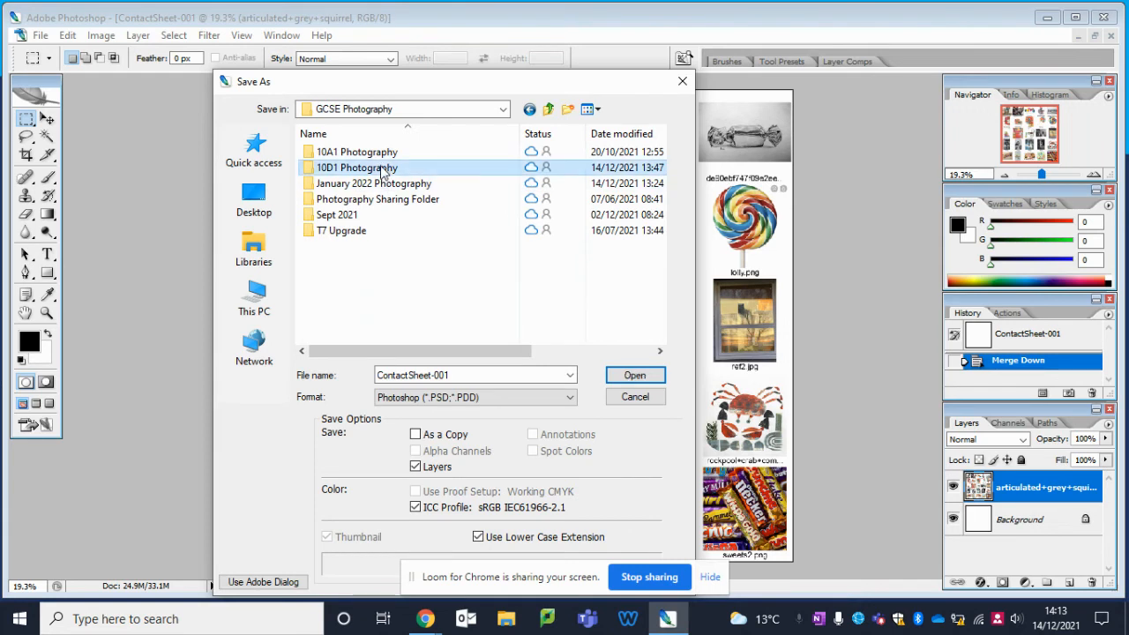
scroll(389, 220, "down", 1)
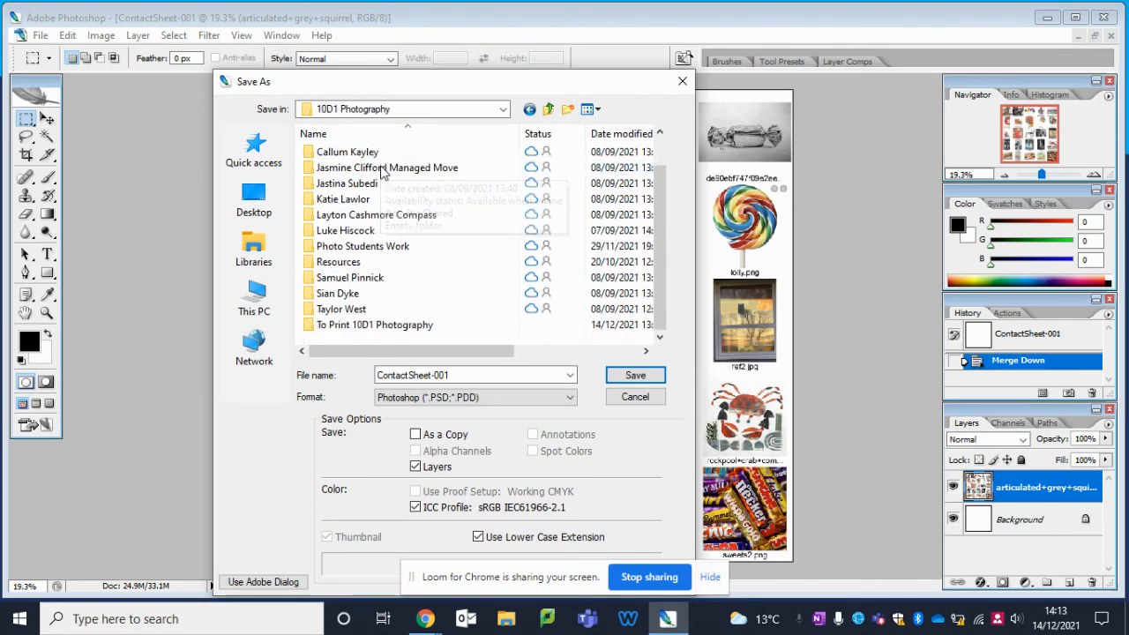
left_click(384, 330)
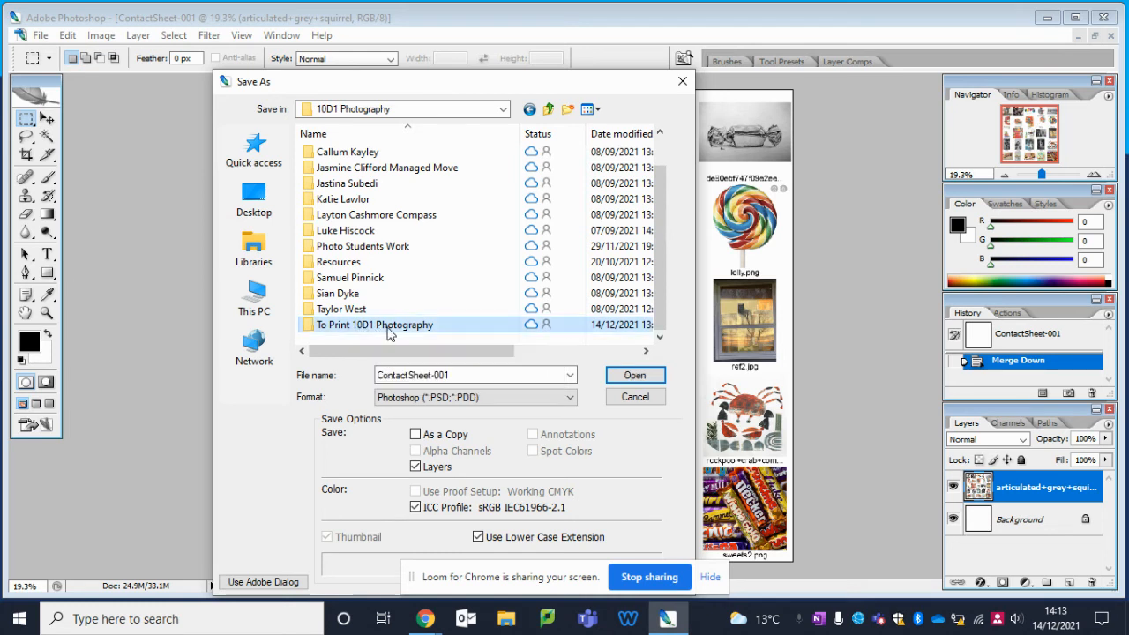
double_click(377, 328)
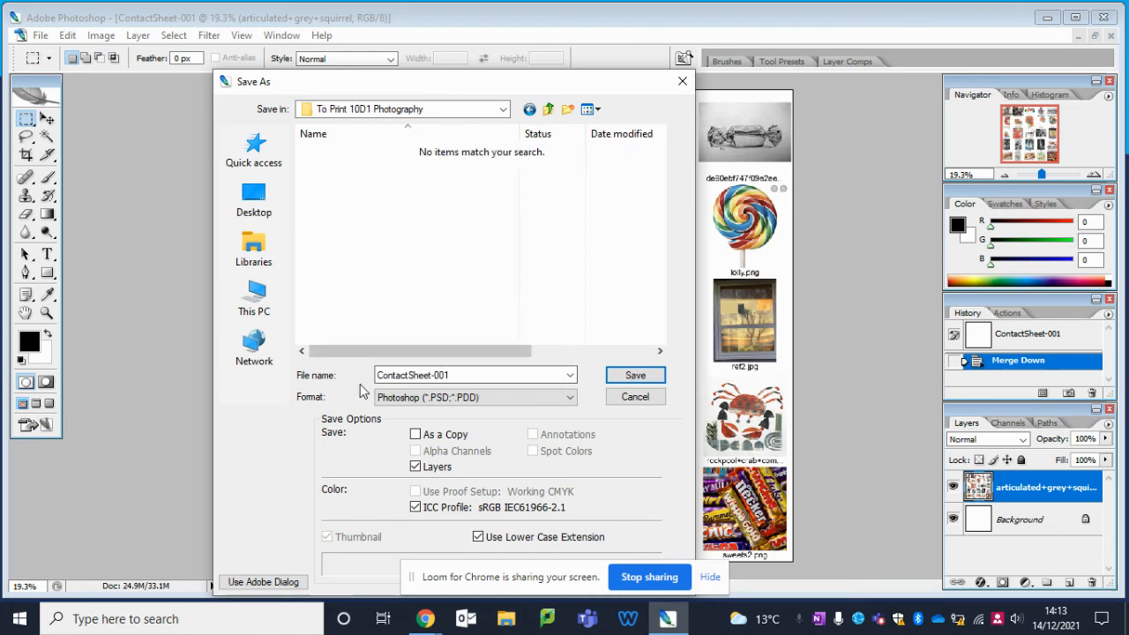
Step: Name the contact sheet file "Your name Dec 21"
double_click(457, 374)
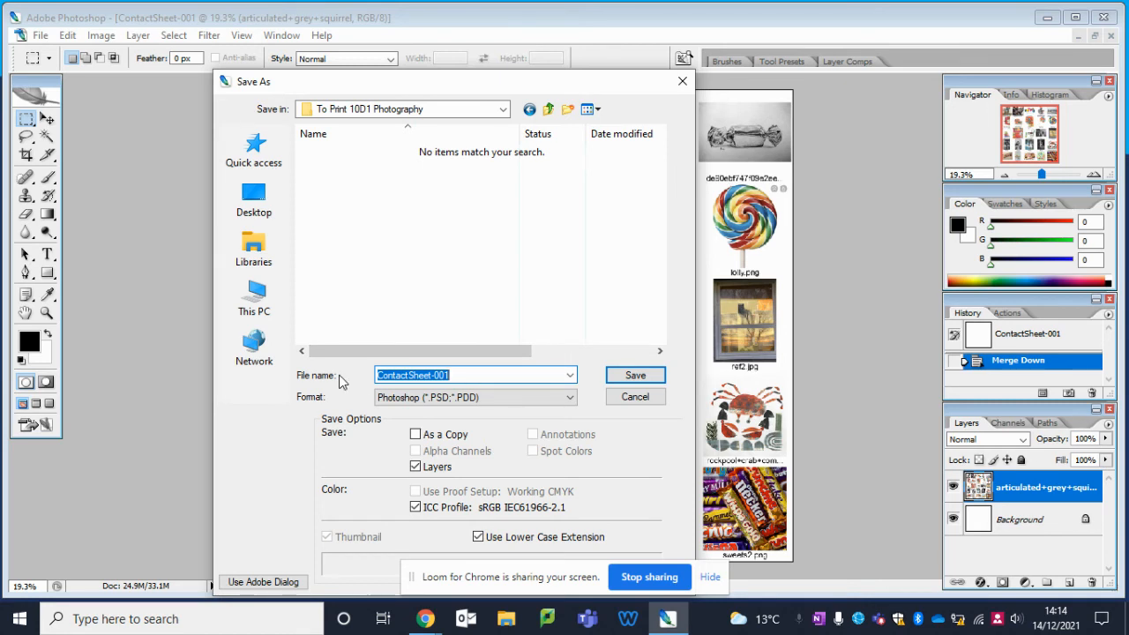
type("YOur")
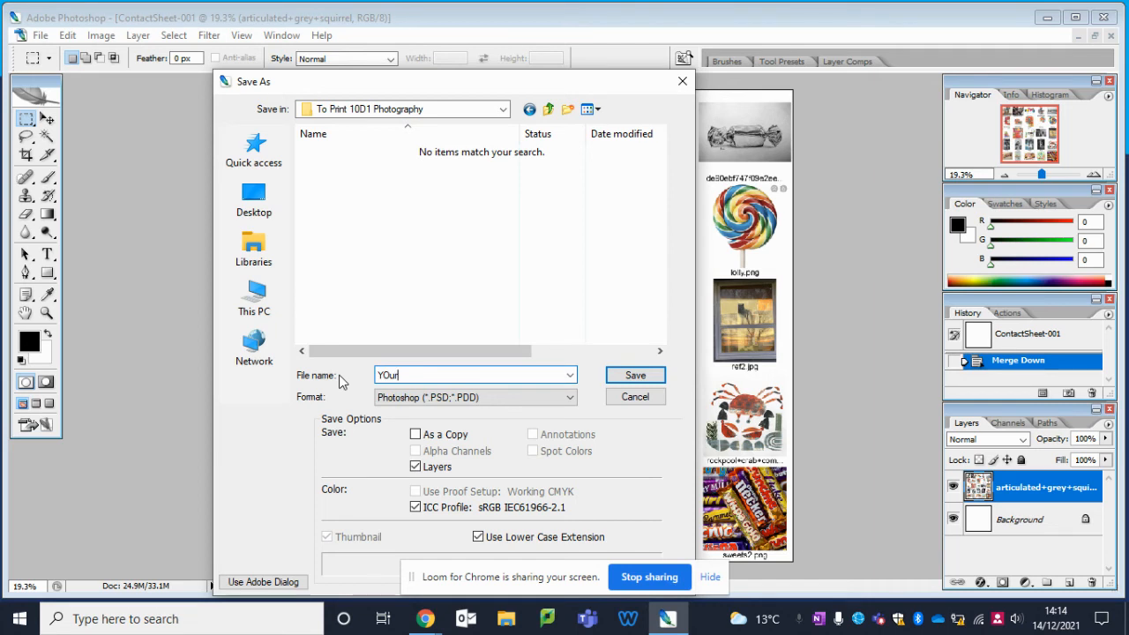
key("BackSpace")
key("BackSpace")
key("BackSpace")
type("ourname Dec 21")
left_click(393, 376)
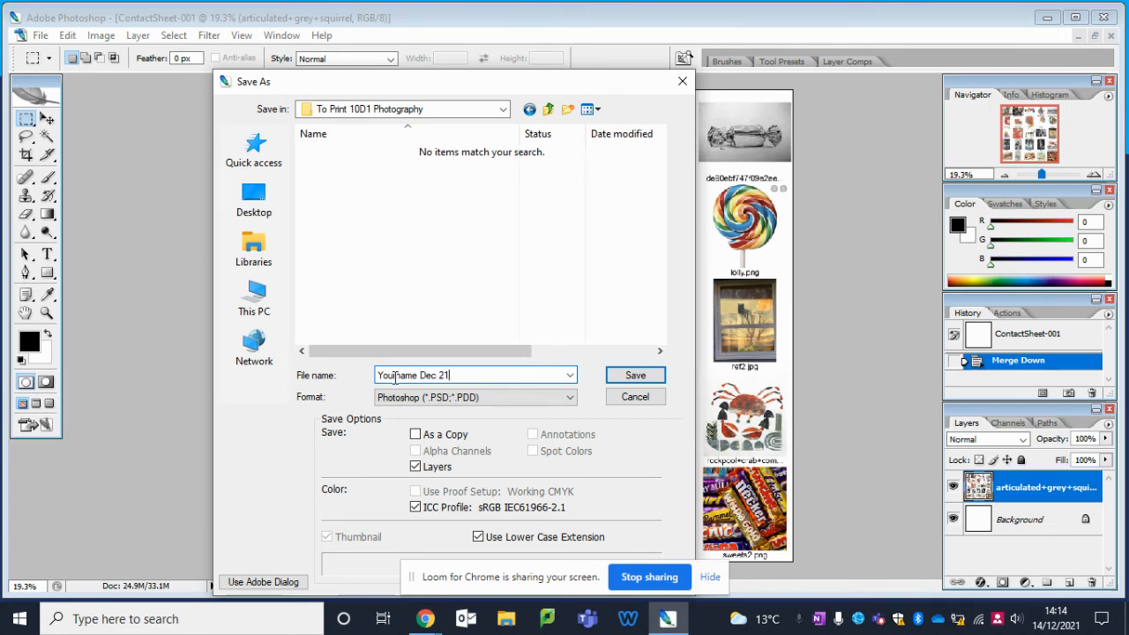
left_click(471, 376)
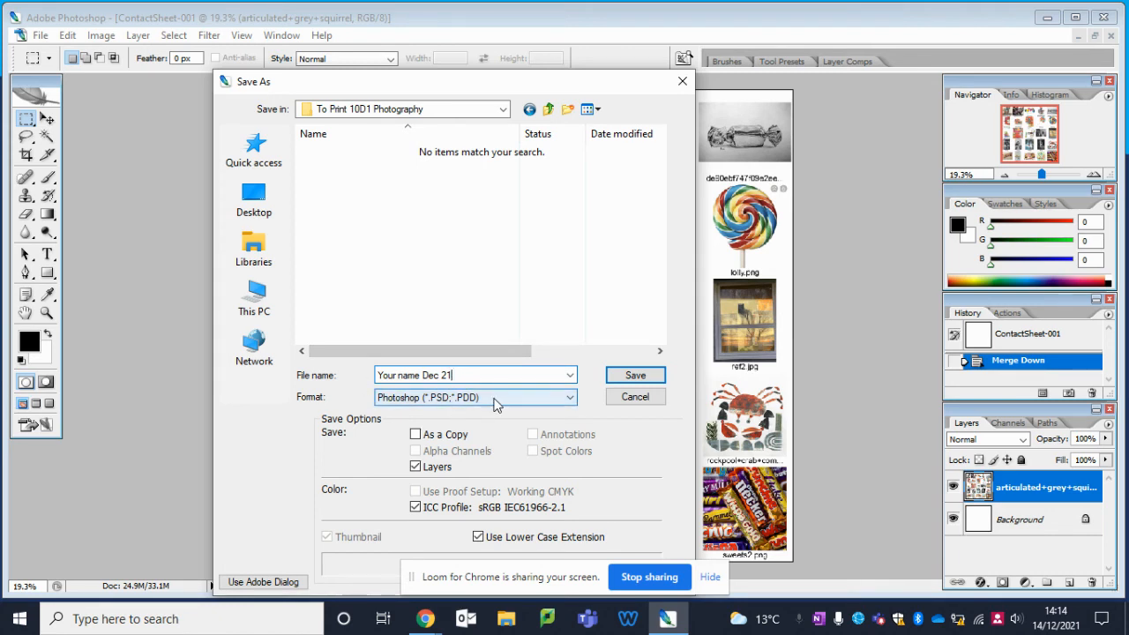
Step: Save the contact sheet in JPEG format with the image quality set to 10 (Maximum)
left_click(494, 398)
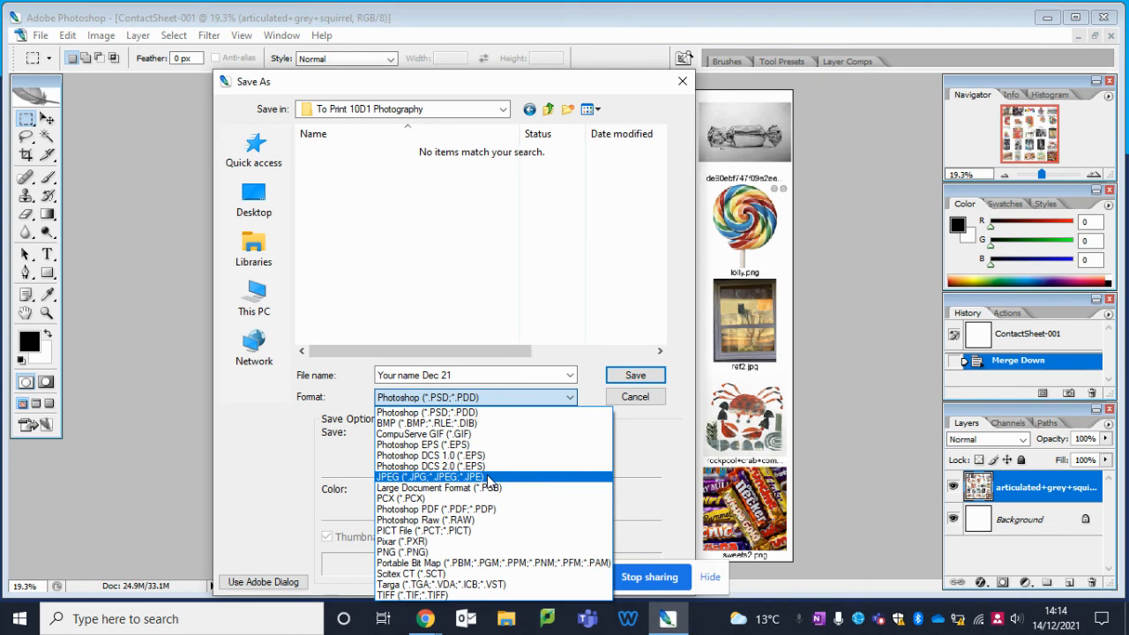
left_click(413, 482)
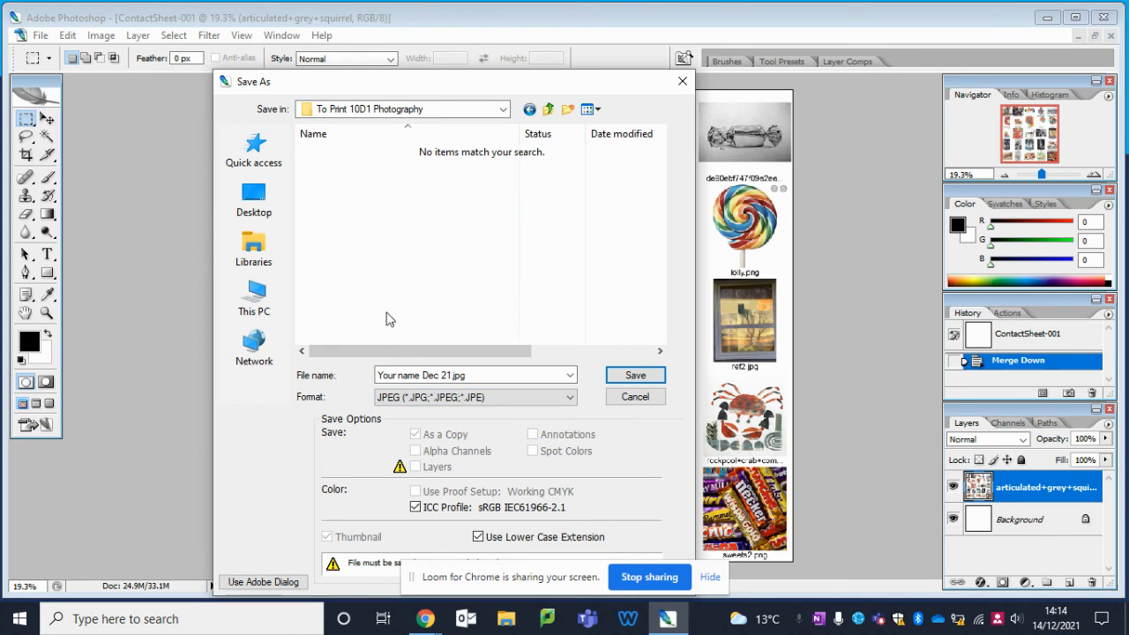
left_click(635, 377)
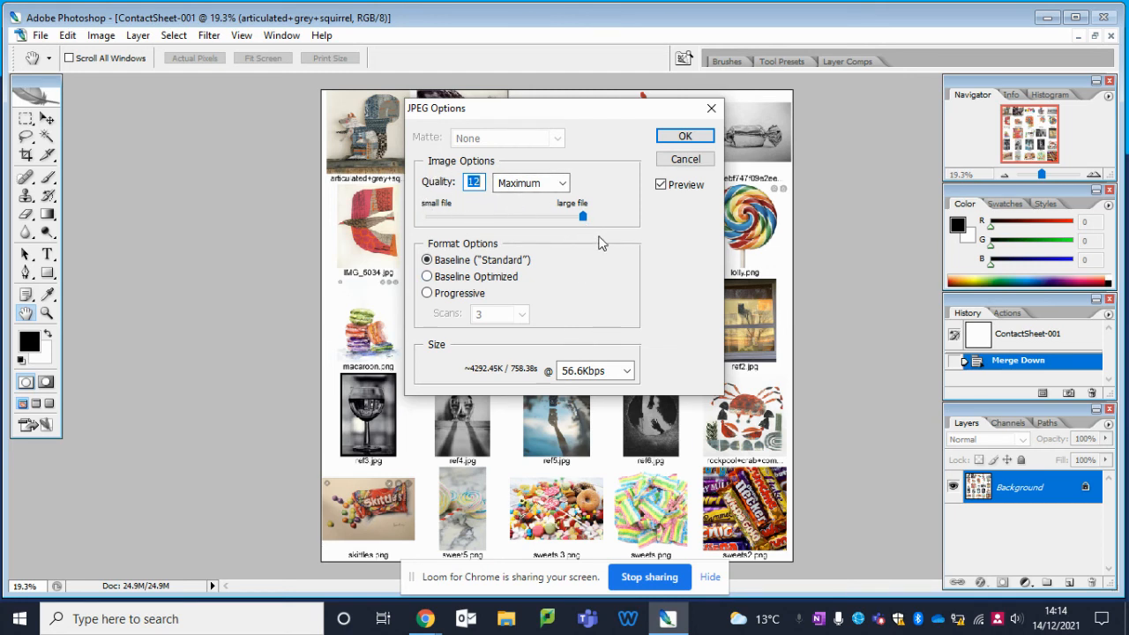
left_click_drag(555, 221, 526, 221)
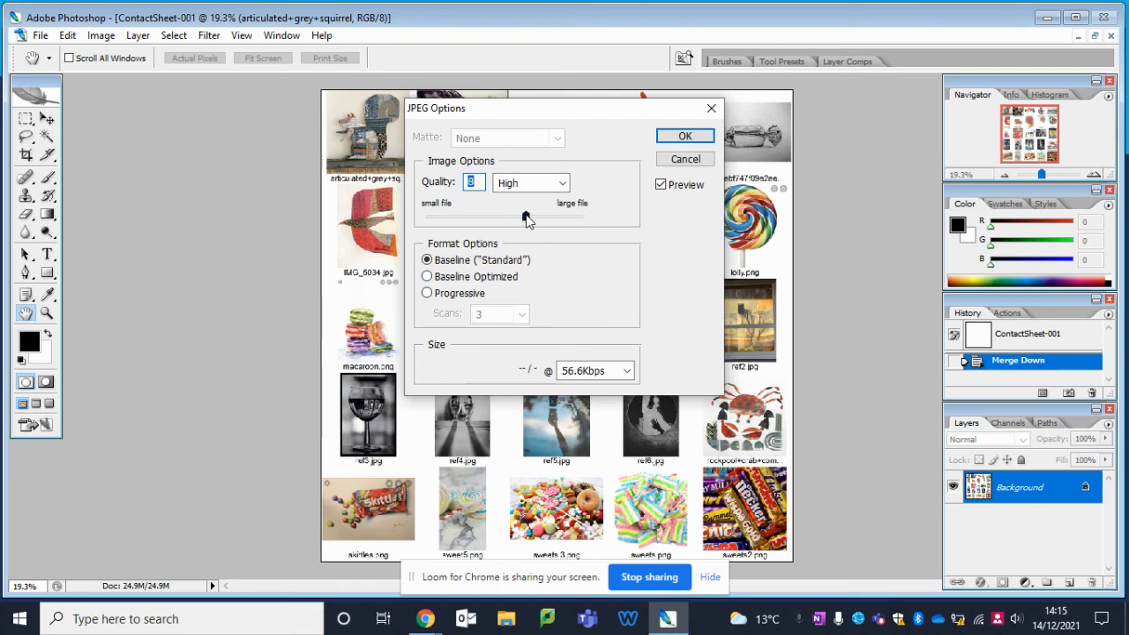
left_click(552, 217)
left_click(684, 138)
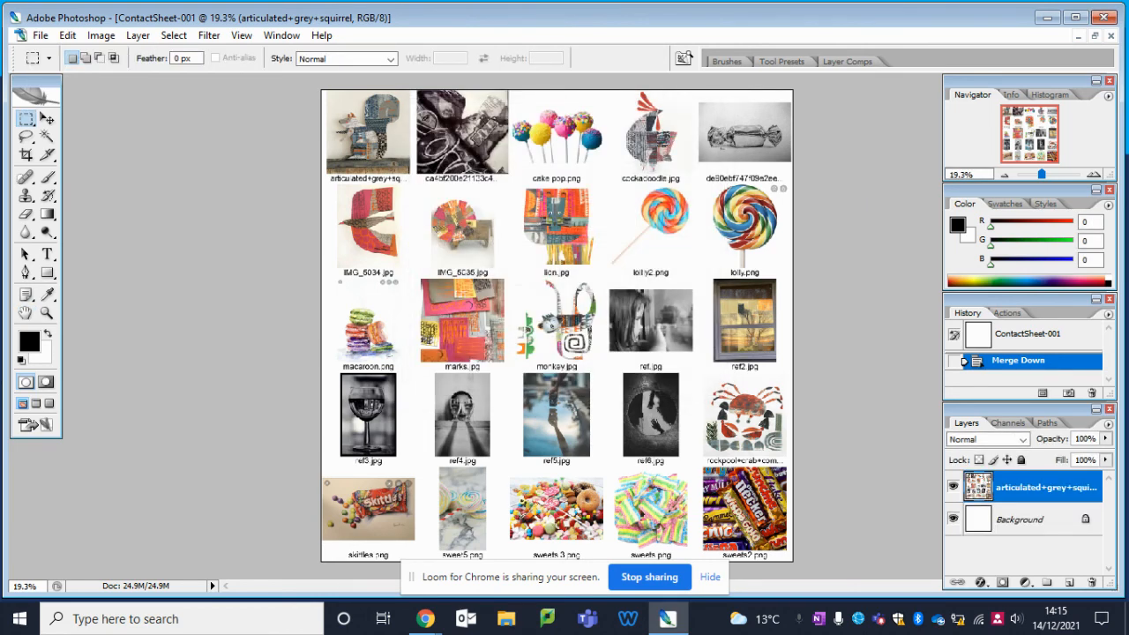